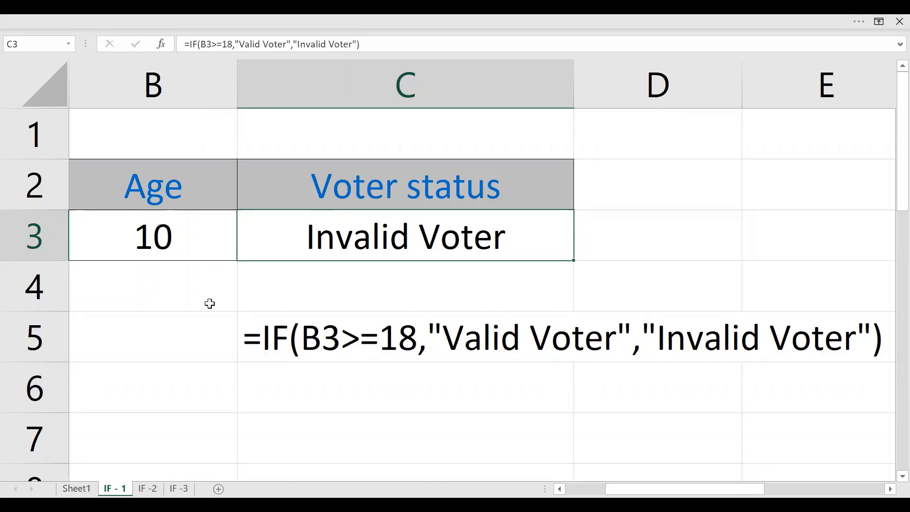
Step: Open the IF -2 sheet and delete the three empty rows above the city and state tables
click(148, 489)
click(250, 300)
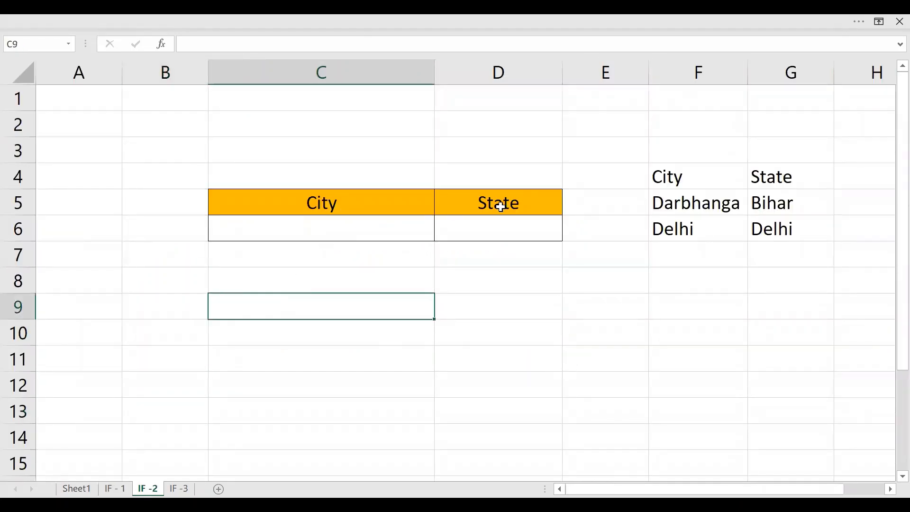
ctrl+scroll(504, 226, up, 2)
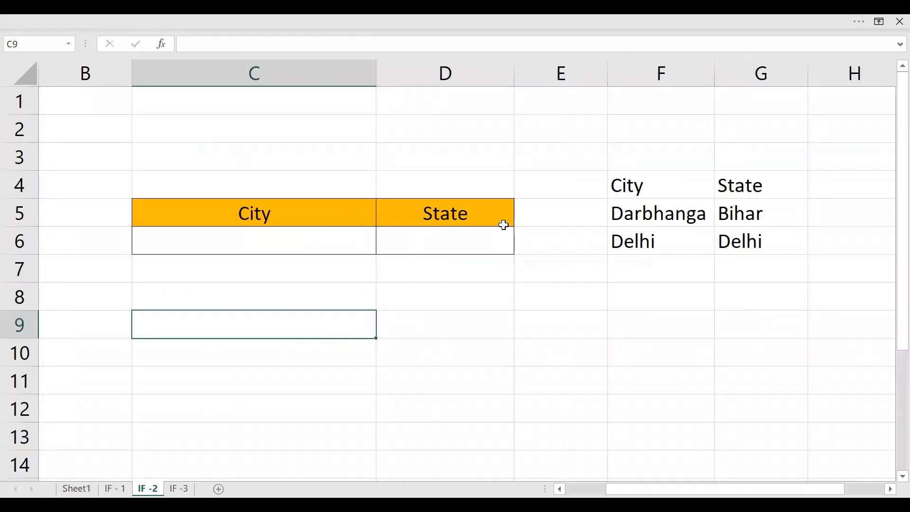
click(21, 103)
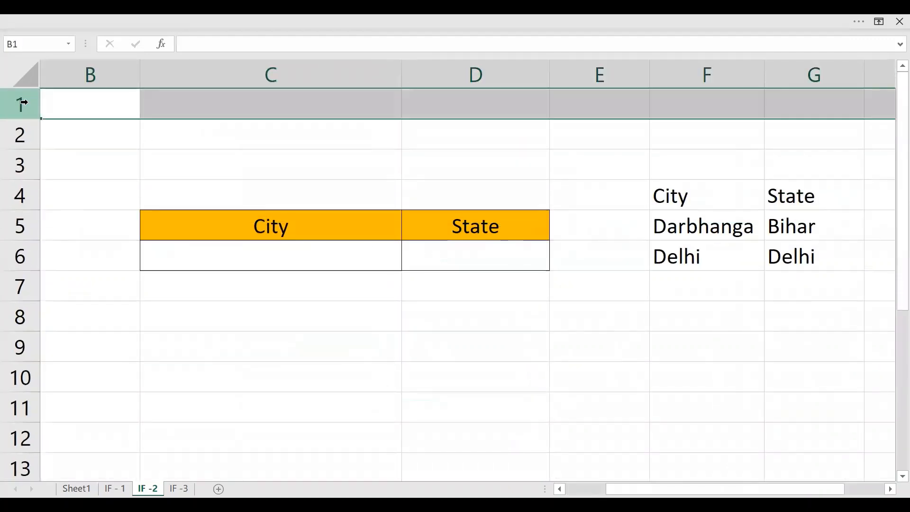
key(ctrl+minus)
key(ctrl+minus)
key(ctrl+minus)
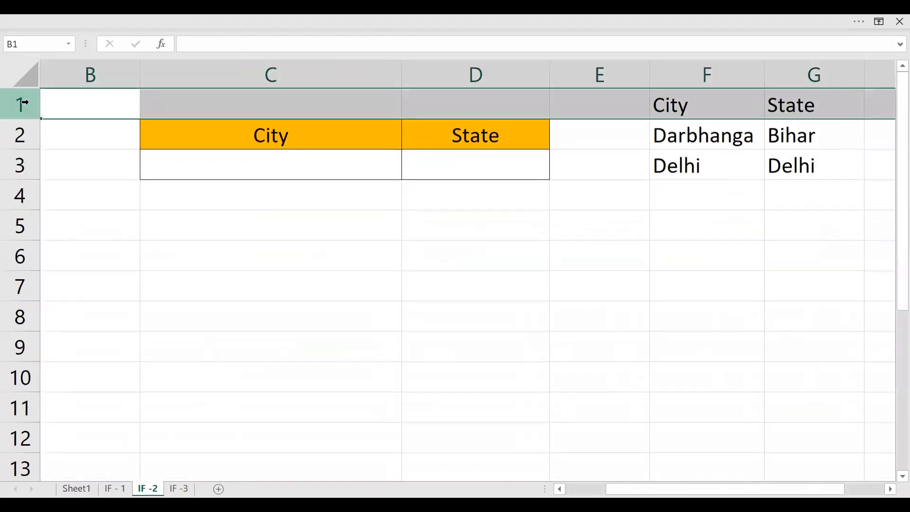
click(220, 232)
Step: Widen the State column D slightly and narrow the empty column E beside it
click(287, 174)
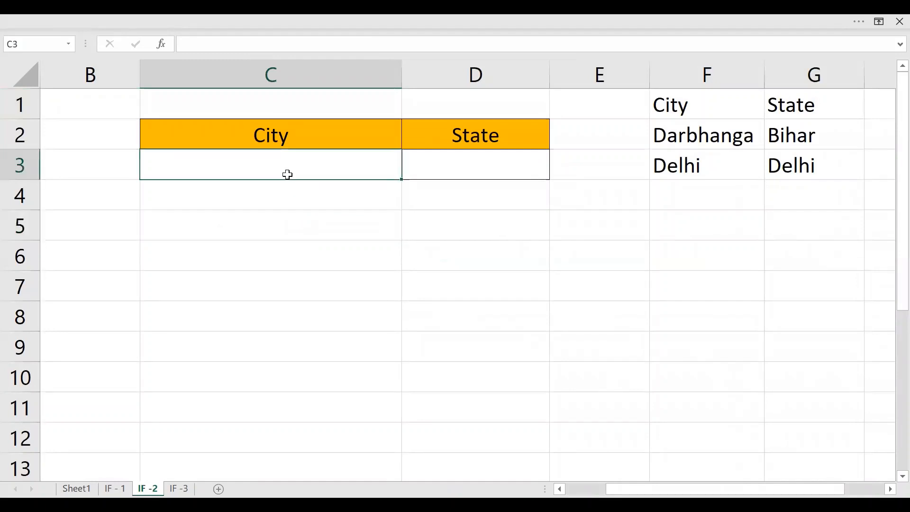
click(476, 167)
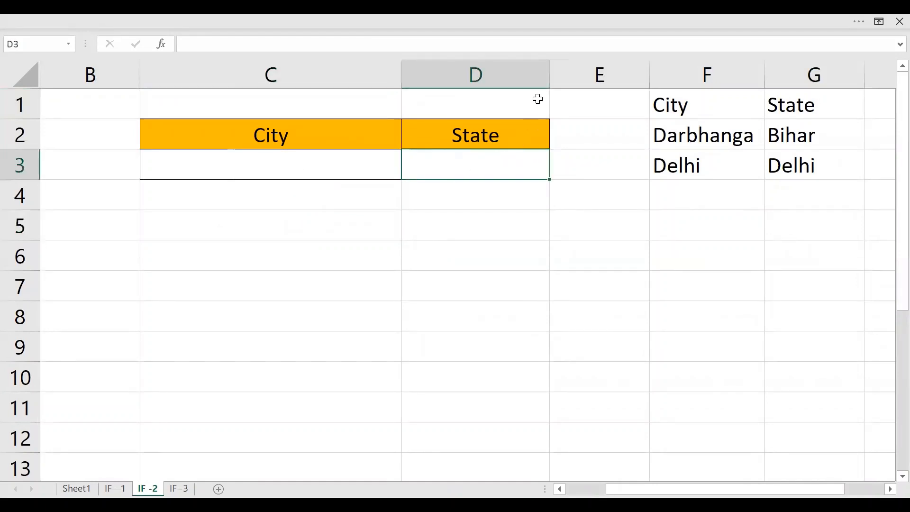
drag(550, 68, 576, 68)
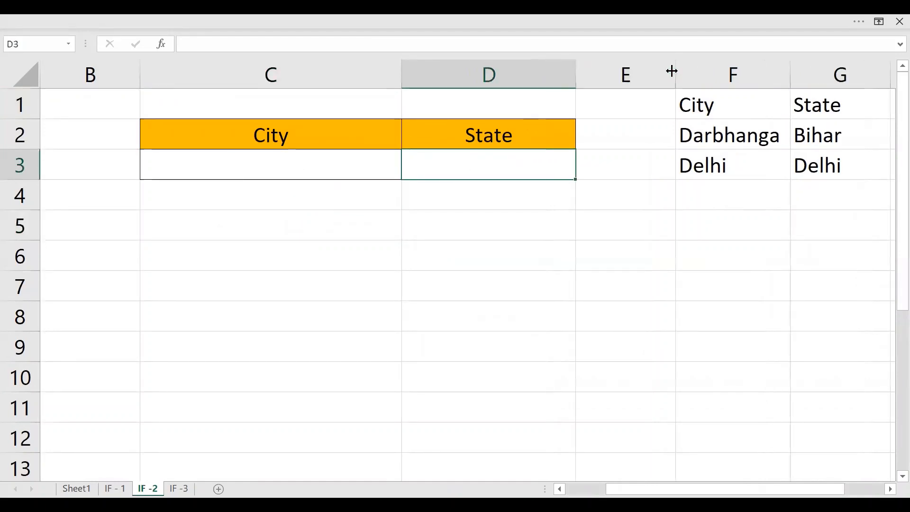
drag(672, 71, 645, 71)
drag(701, 104, 798, 187)
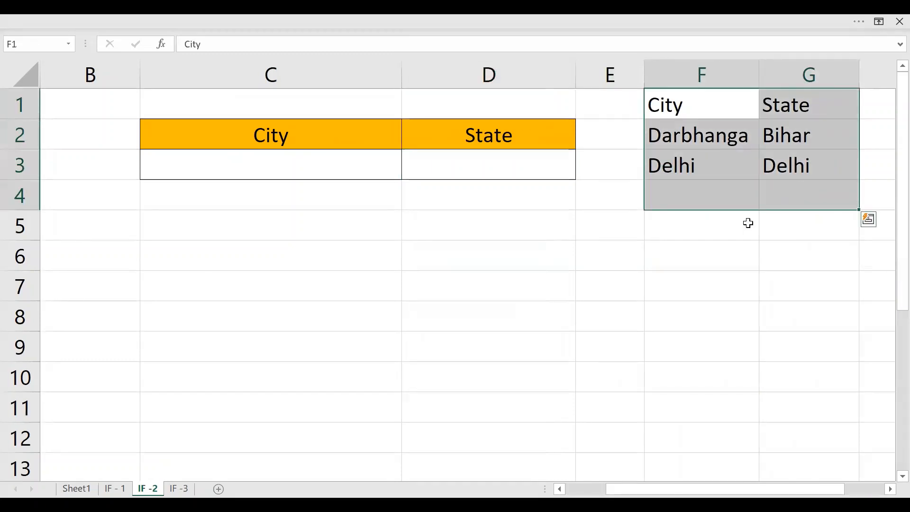
click(454, 268)
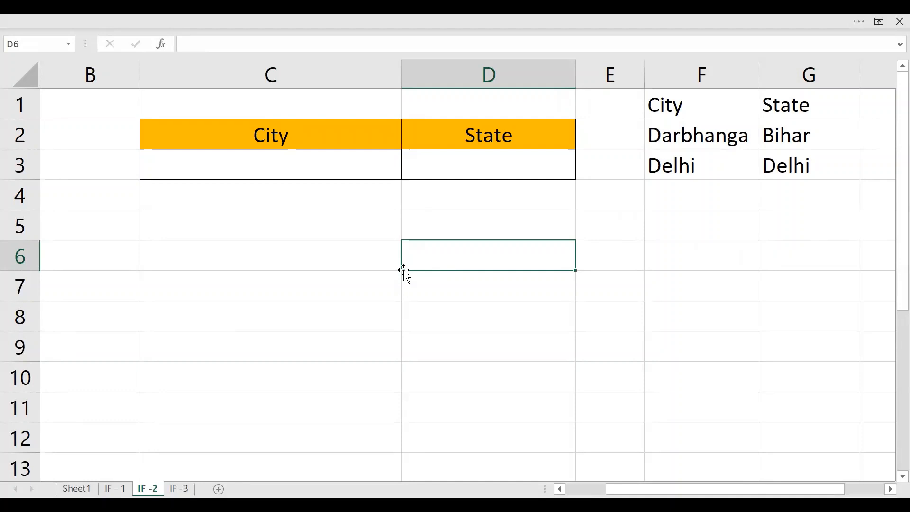
click(324, 170)
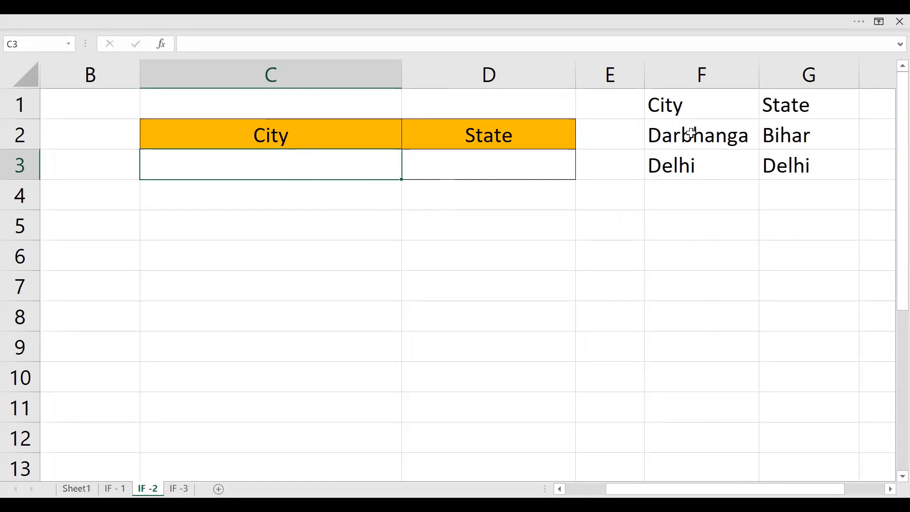
drag(689, 132, 778, 169)
click(507, 170)
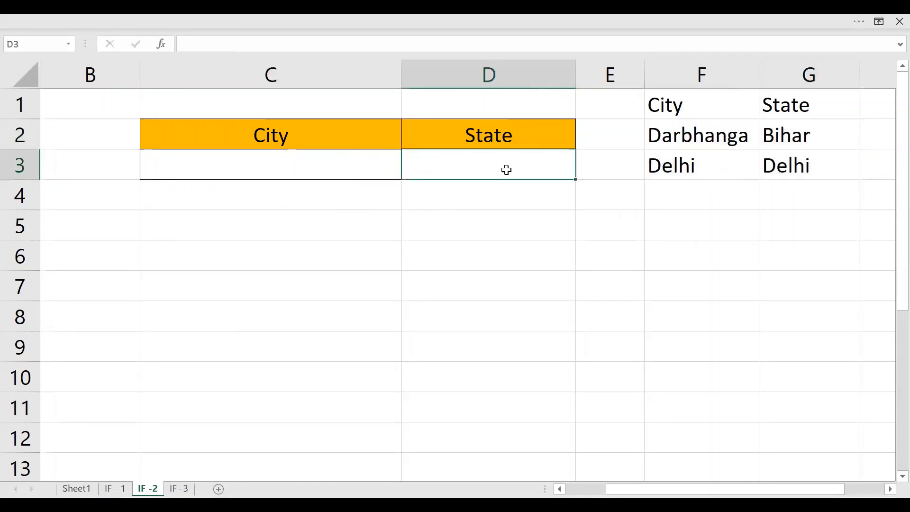
Step: Enter Darbhanga as the city in cell C3
click(308, 158)
text(D)
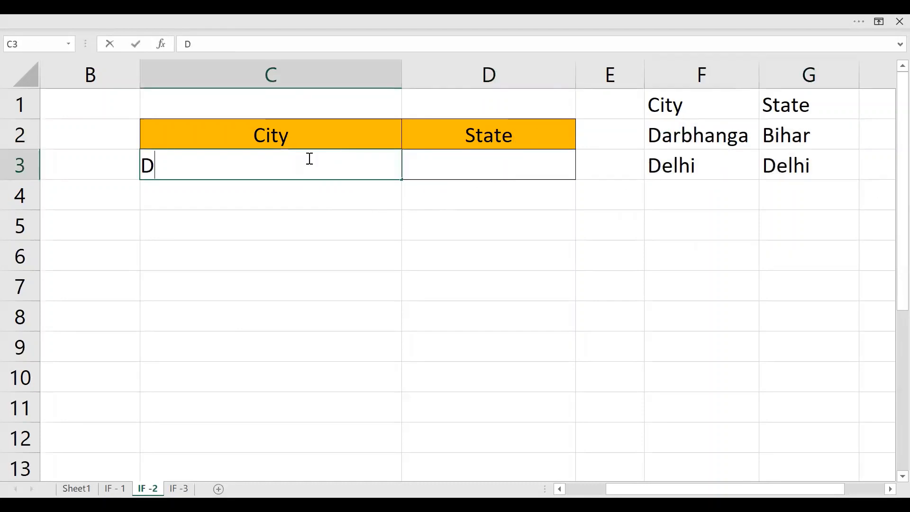
text(arbhanga)
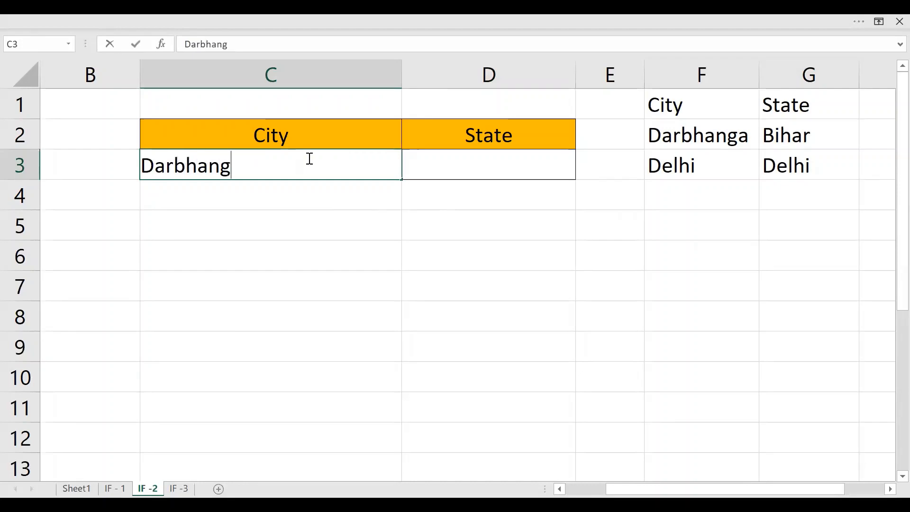
key(Return)
Step: Start an IF formula in cell D3 with the logical test C3="Darbhanga"
click(308, 159)
key(Right)
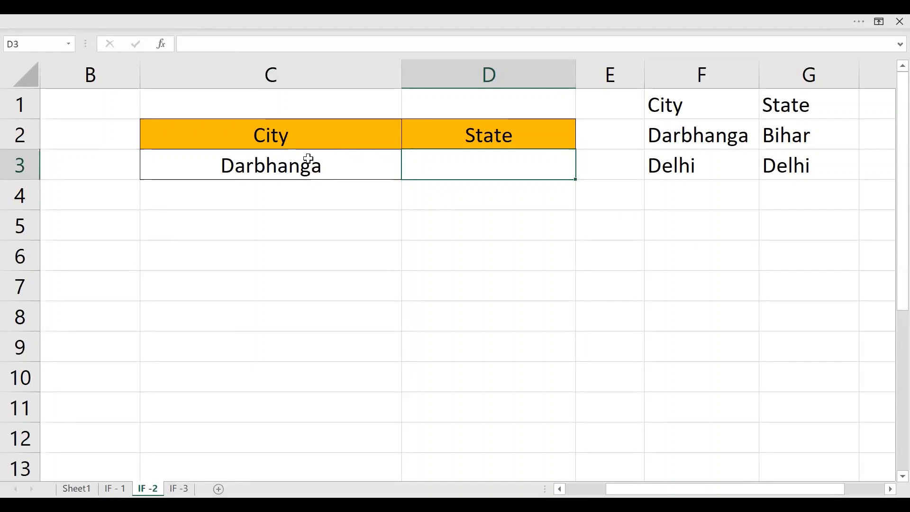
text(=IF()
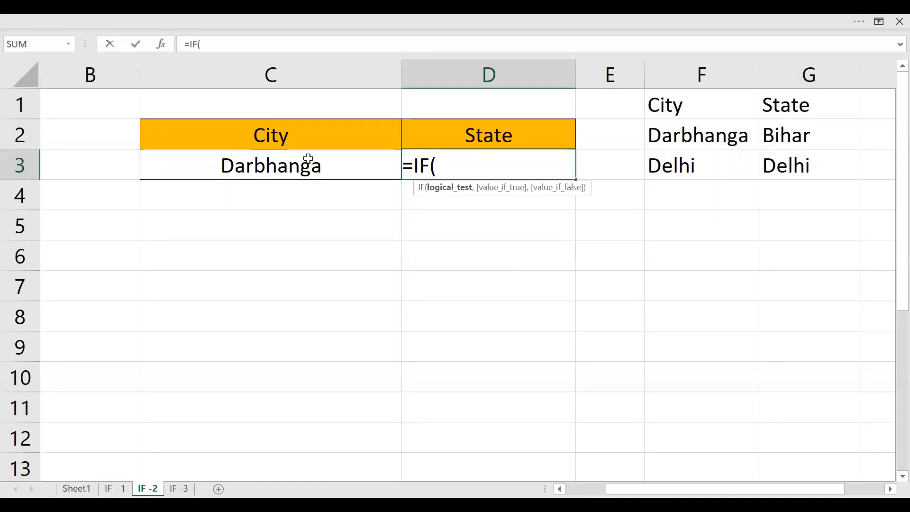
click(309, 159)
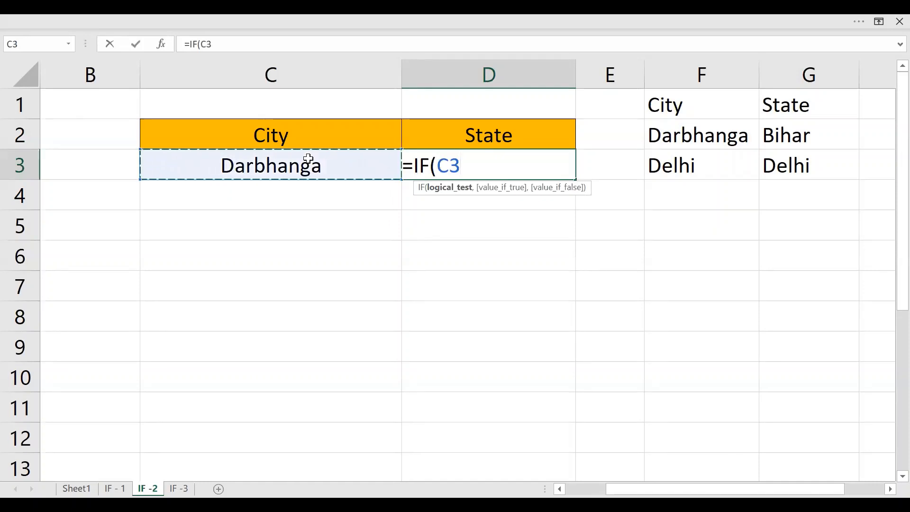
text(=)
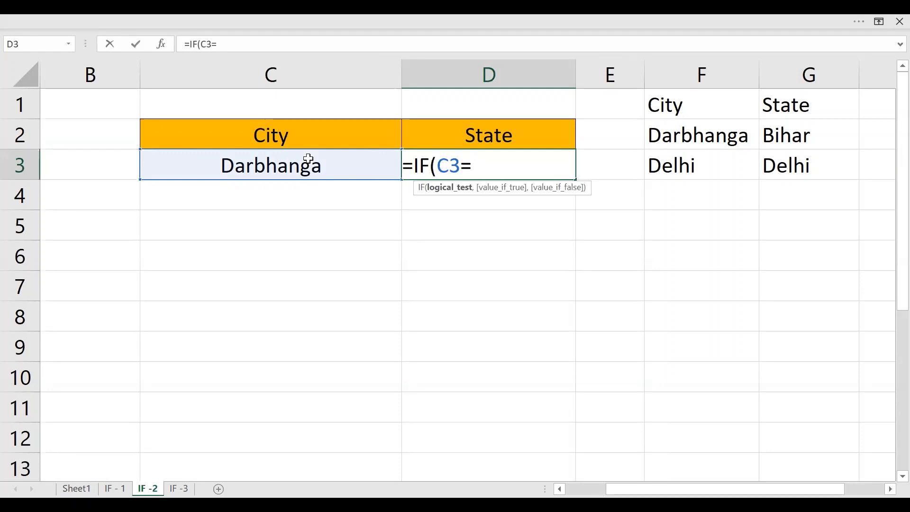
text("Darbhang)
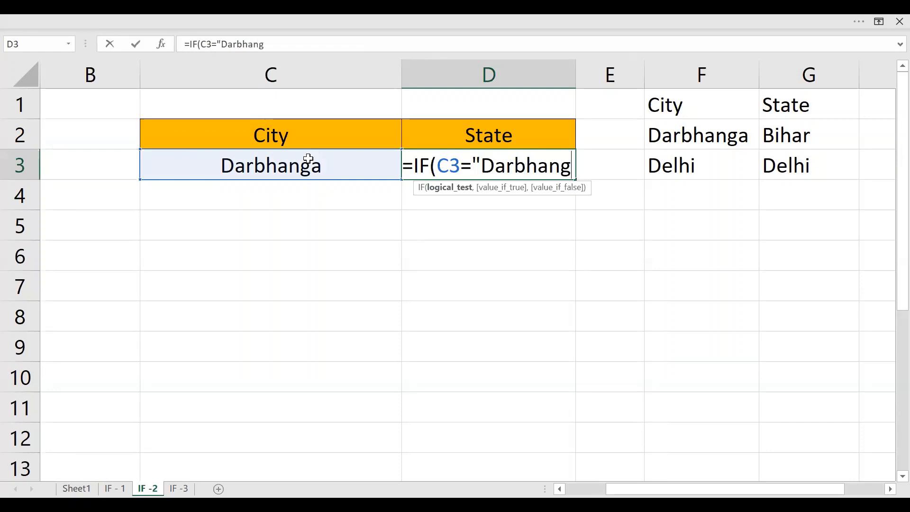
text(a")
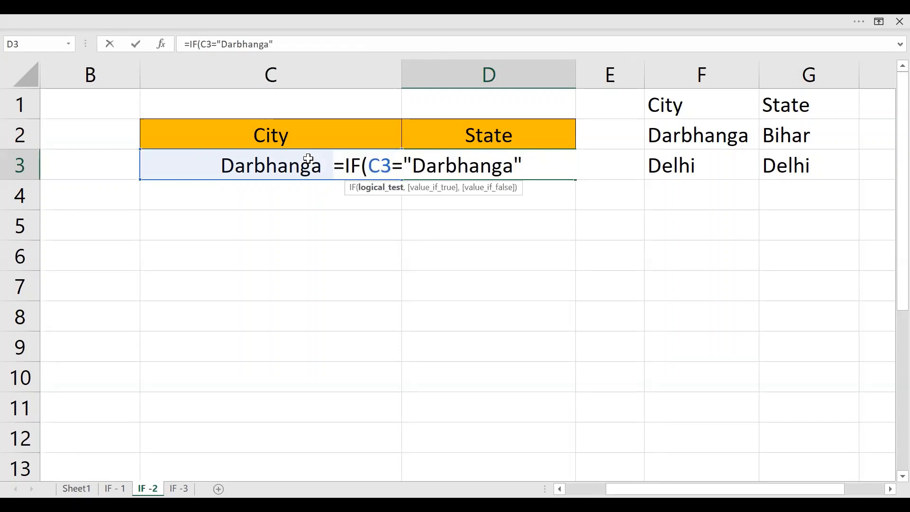
Step: Complete the IF formula in D3 with "Bihar" as the true value and "Delhi" as the false value
text(,)
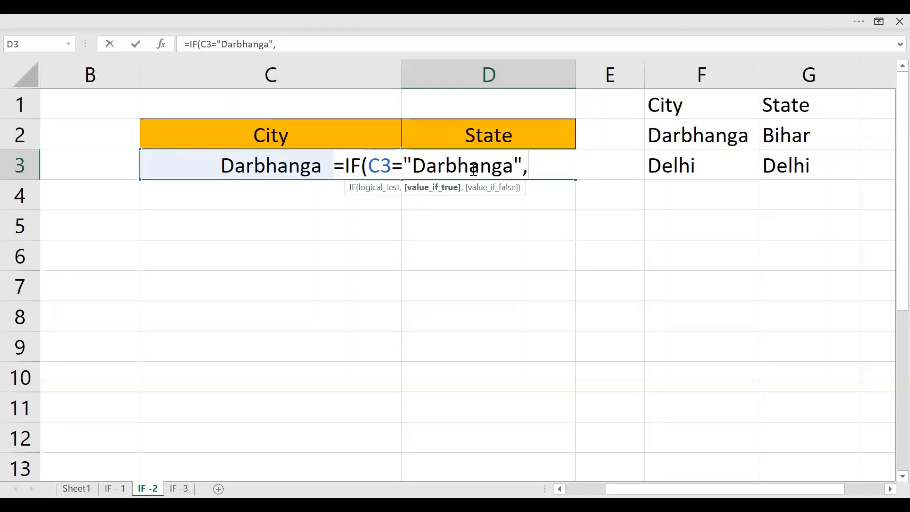
text("Bihar")
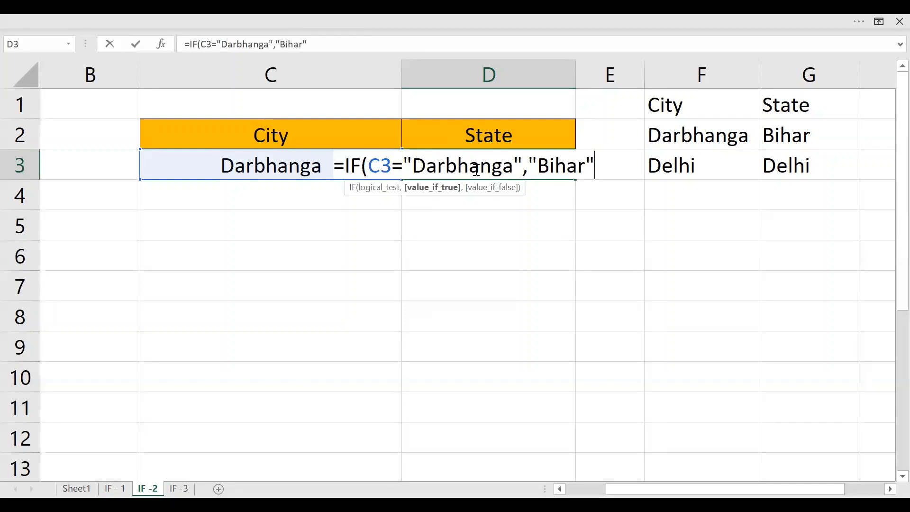
text(,)
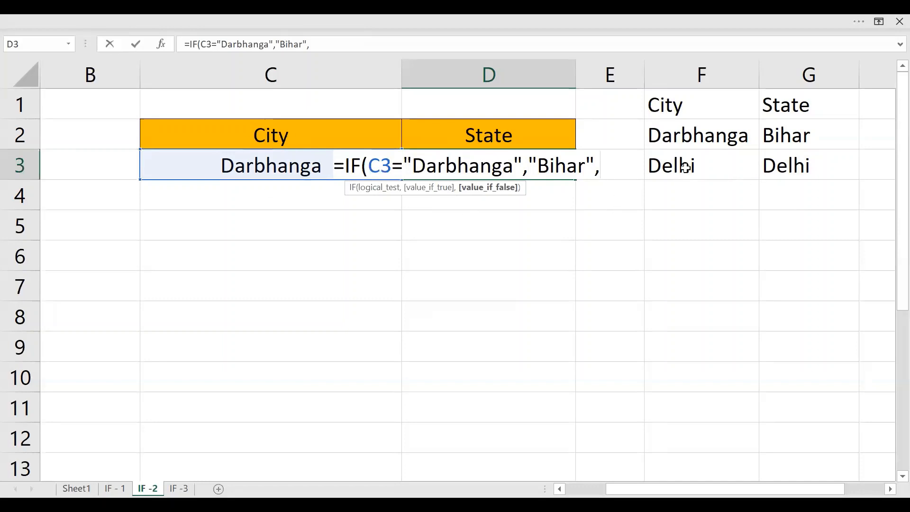
text("Del)
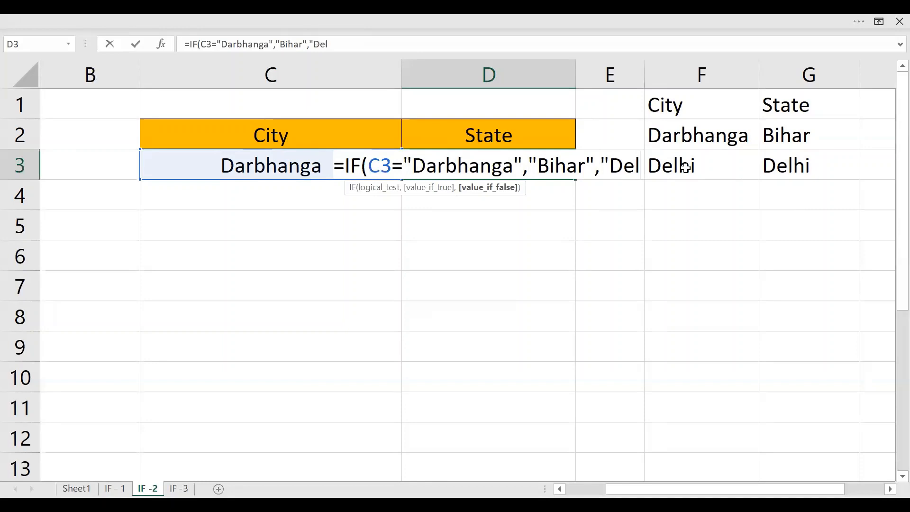
text(hi"))
key(Return)
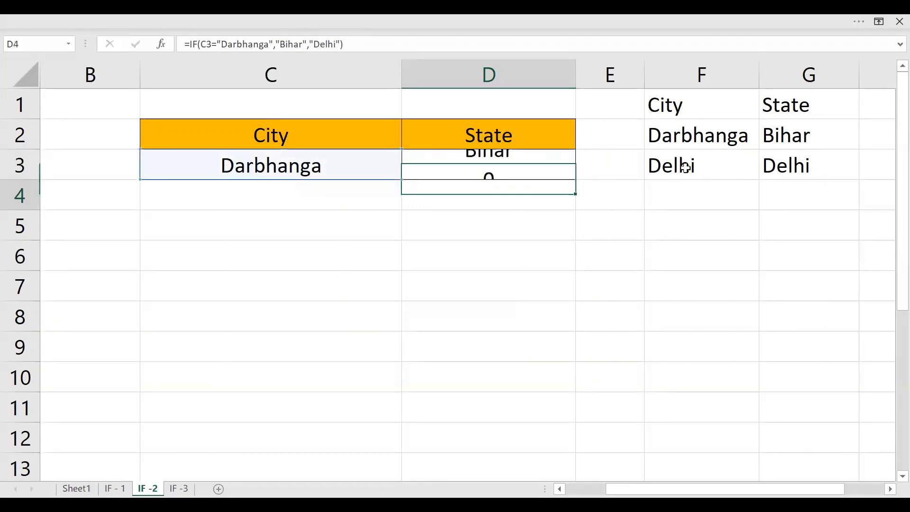
Step: Change the city in C3 to Delhi to test the state formula
key(Up)
key(Left)
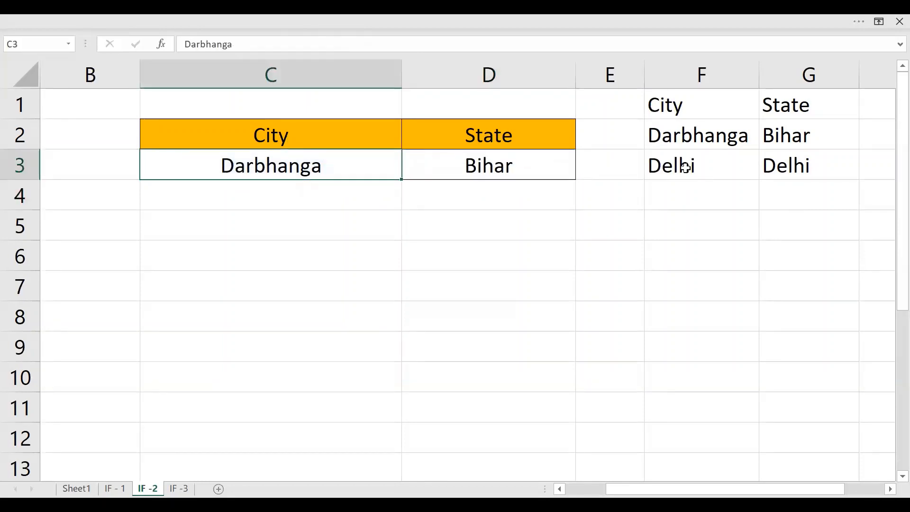
key(Right)
key(Left)
text(Delhi)
key(Return)
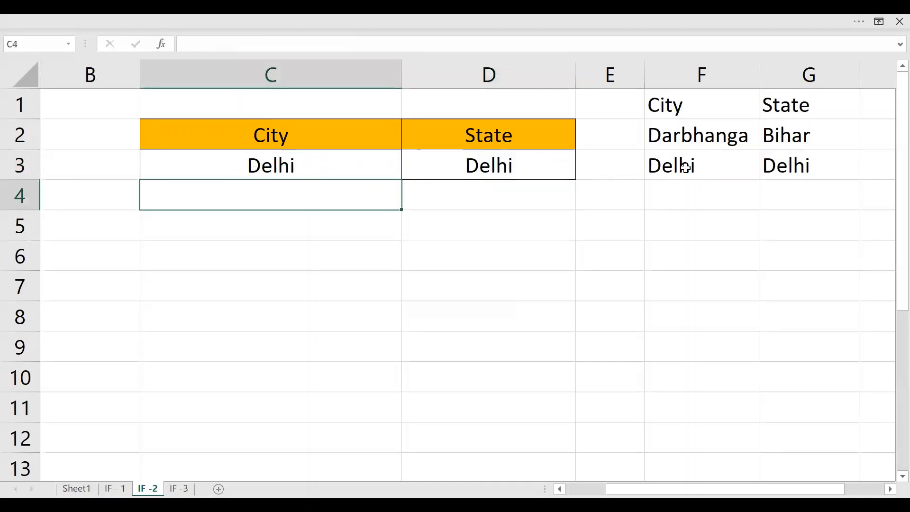
Step: Set the city in C3 back to Darbhanga, correcting the spelling, to test the formula's true case
key(Up)
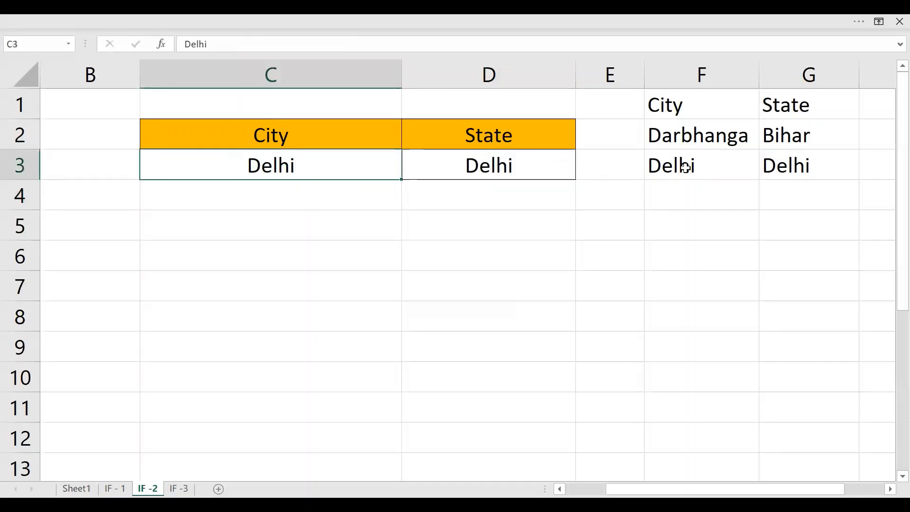
text(Darb)
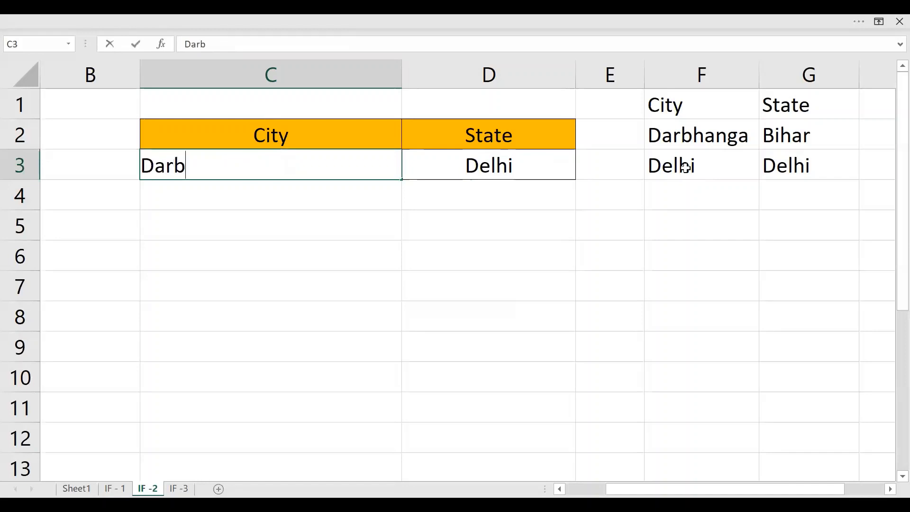
text(hanaga)
key(Return)
key(Up)
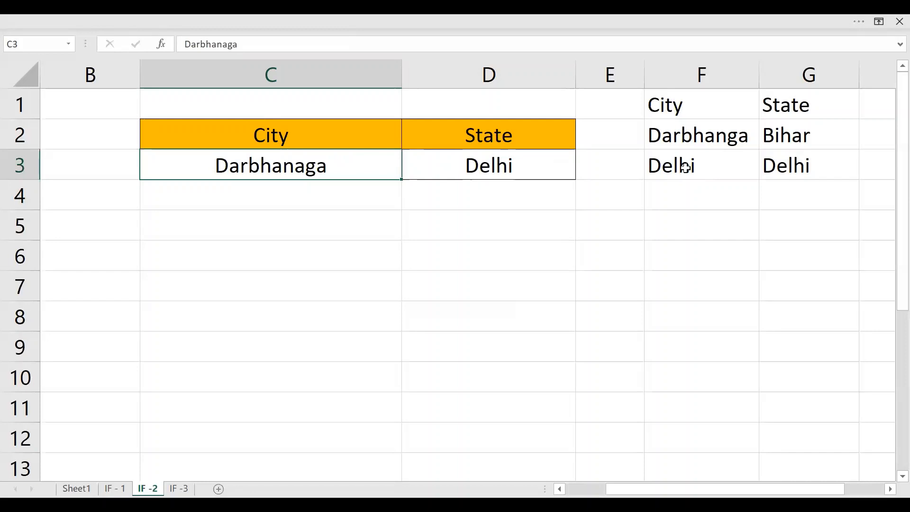
text(Dar)
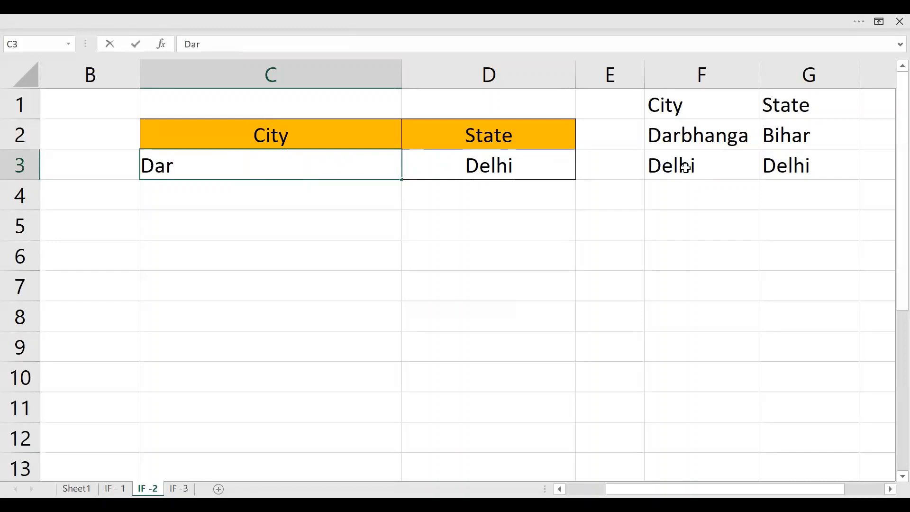
text(bhanga)
key(Return)
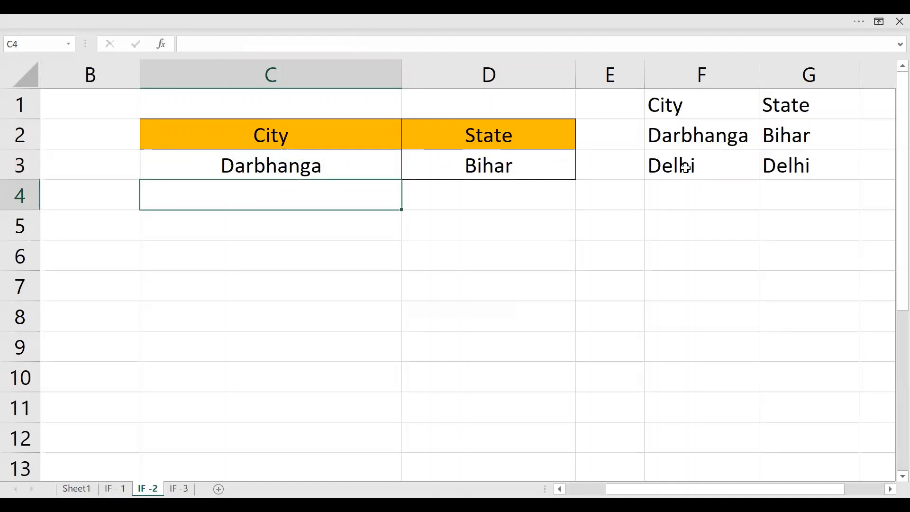
Step: Set the city in C3 to Jaipur and inspect the IF formula in D3
key(Up)
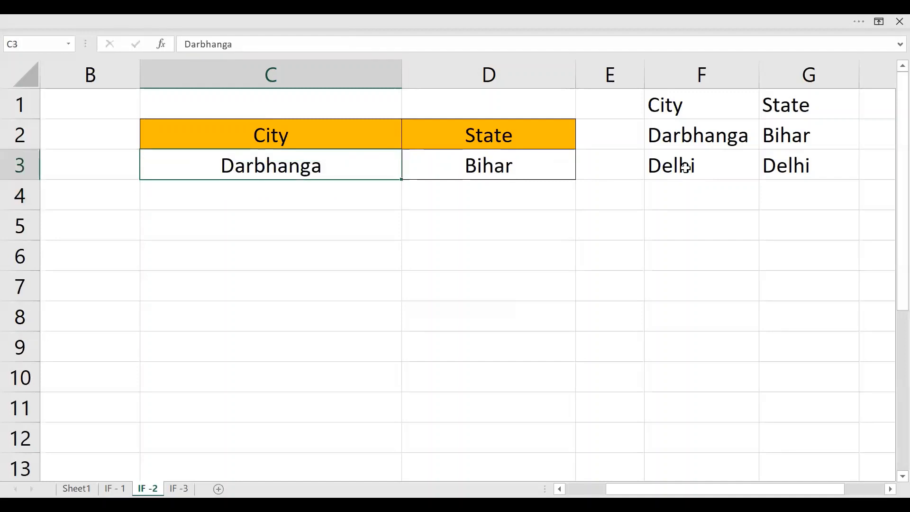
text(Jaipur)
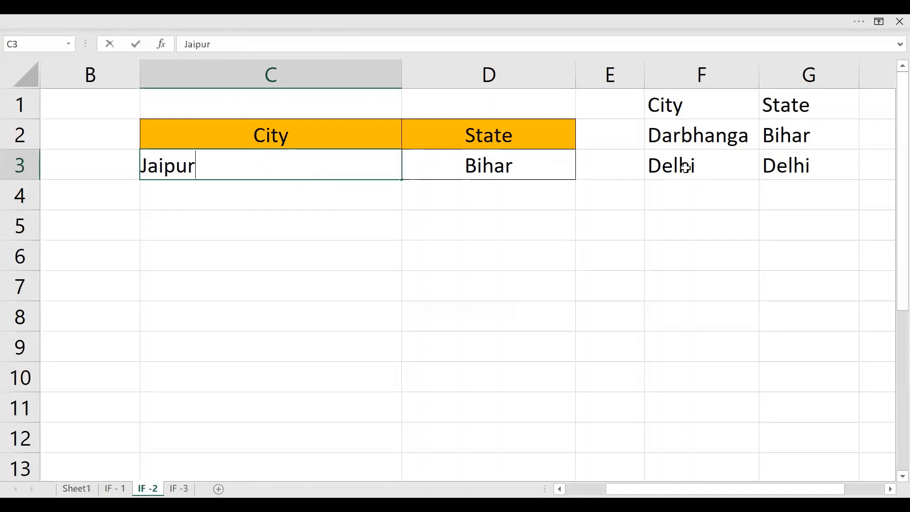
key(Return)
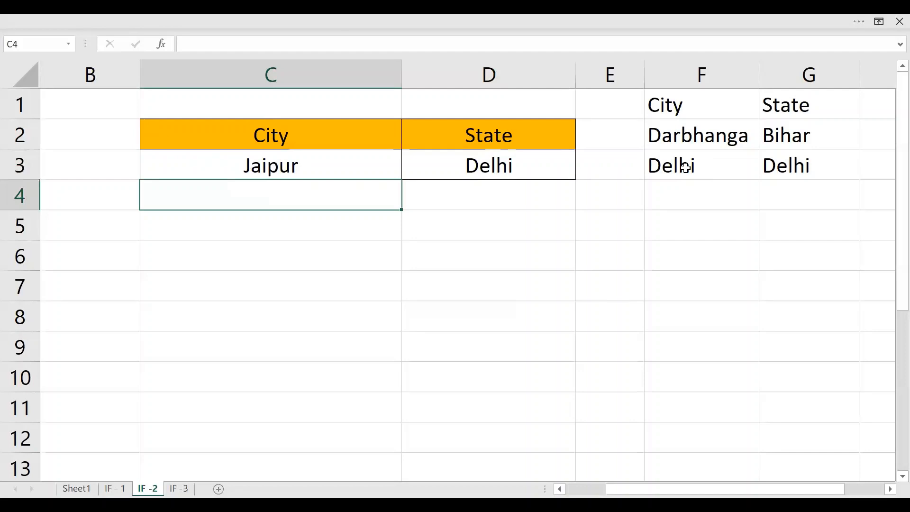
click(530, 168)
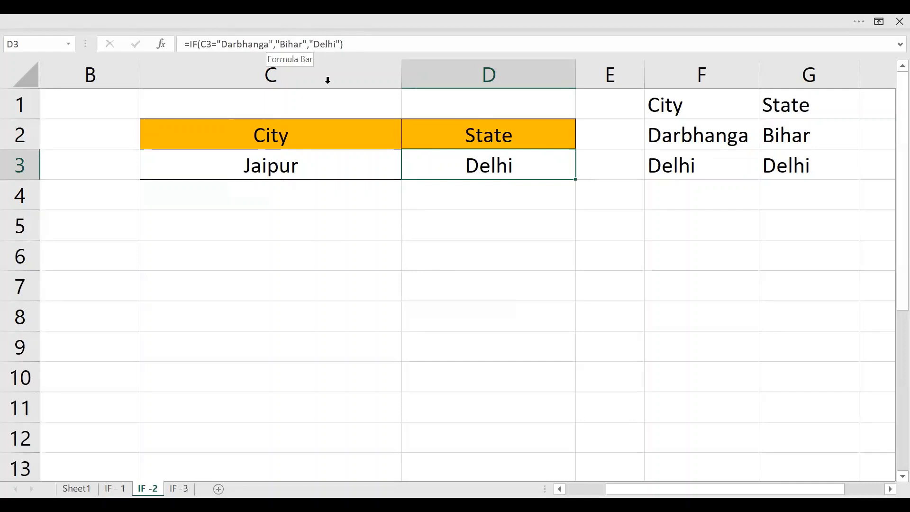
Step: Copy the City and State table in C2:D3 to a second table starting at C6
click(315, 160)
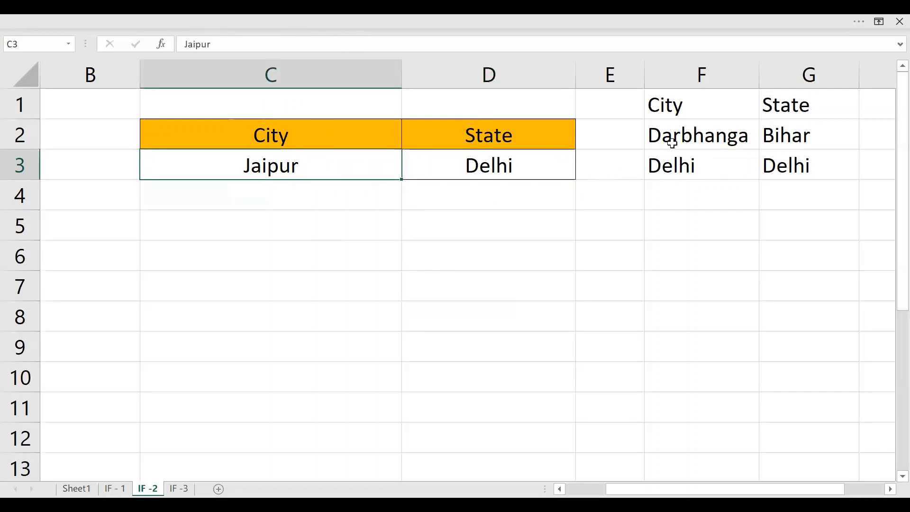
drag(669, 138, 770, 164)
click(708, 191)
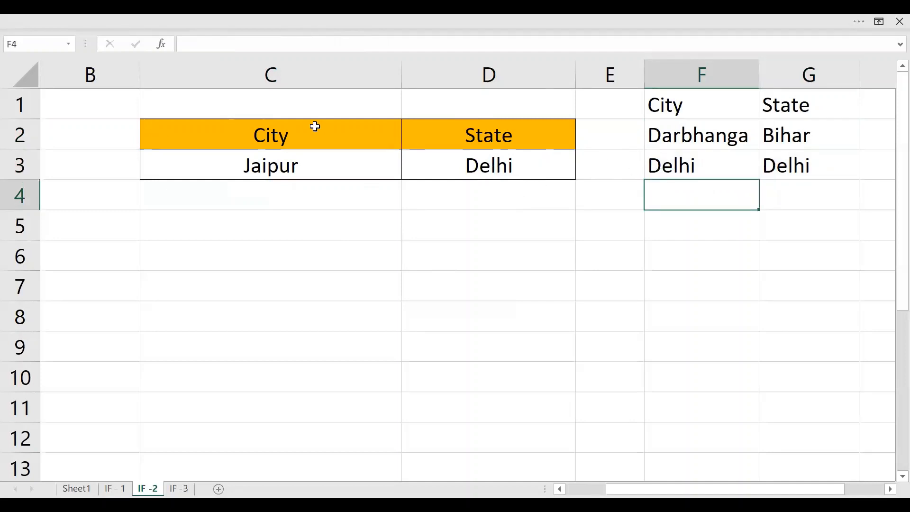
drag(314, 126, 475, 174)
key(ctrl+c)
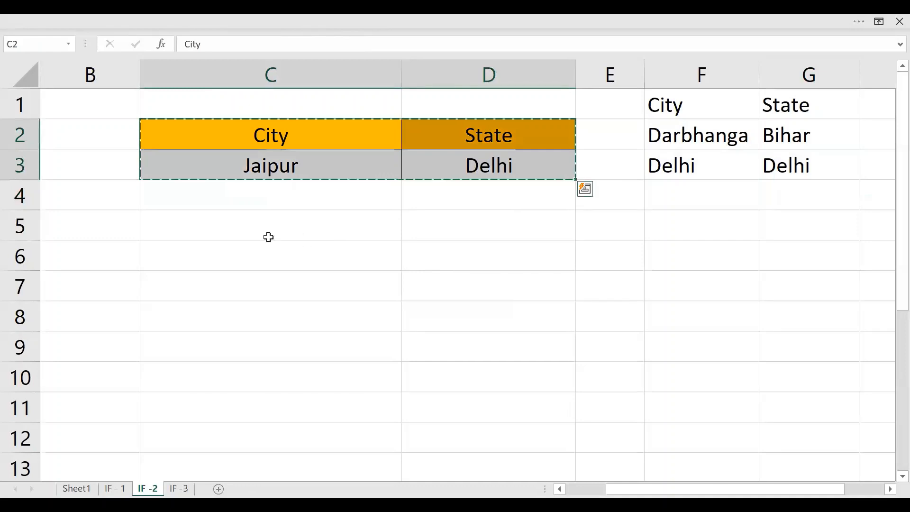
click(196, 243)
key(ctrl+v)
click(198, 243)
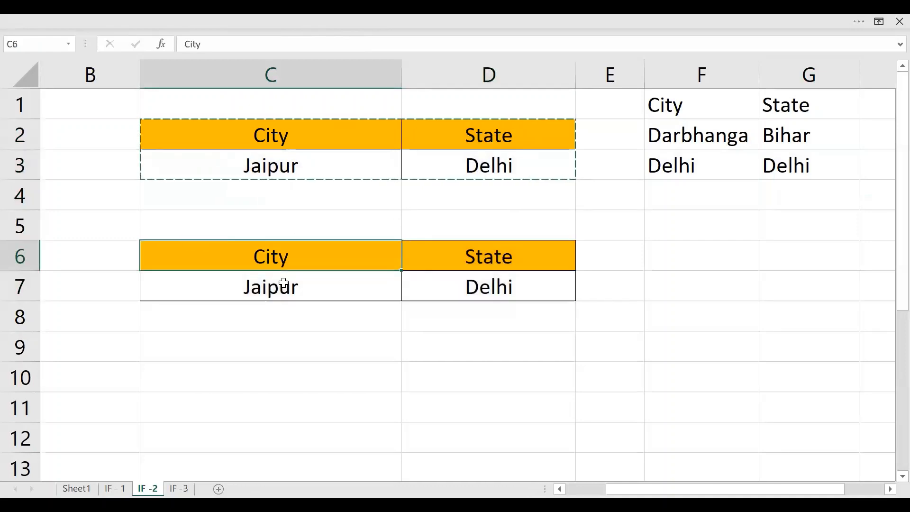
Step: Inspect the copied city and formula in row 7, and clear the formula from D7
click(427, 278)
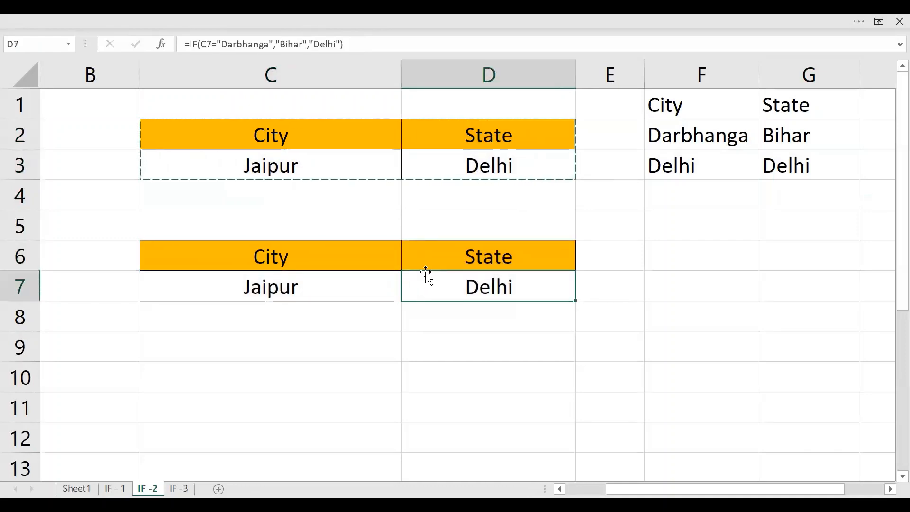
click(349, 298)
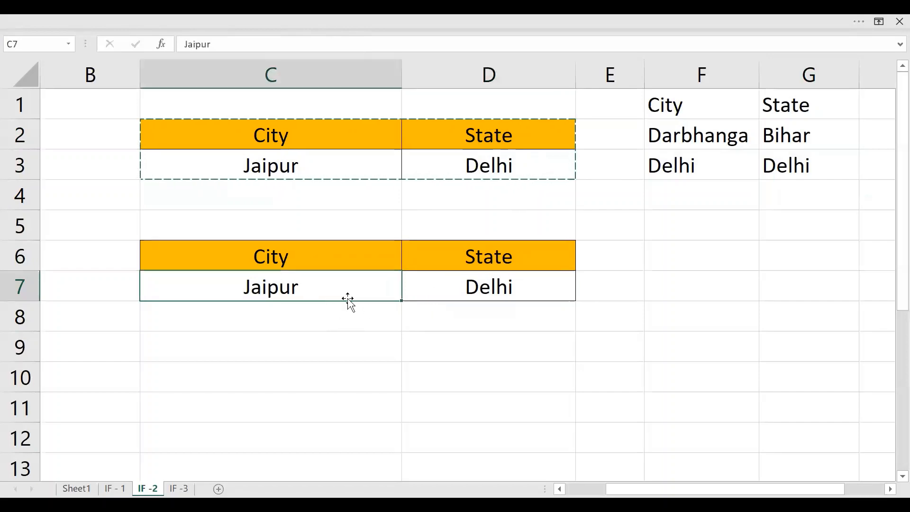
click(517, 291)
click(372, 298)
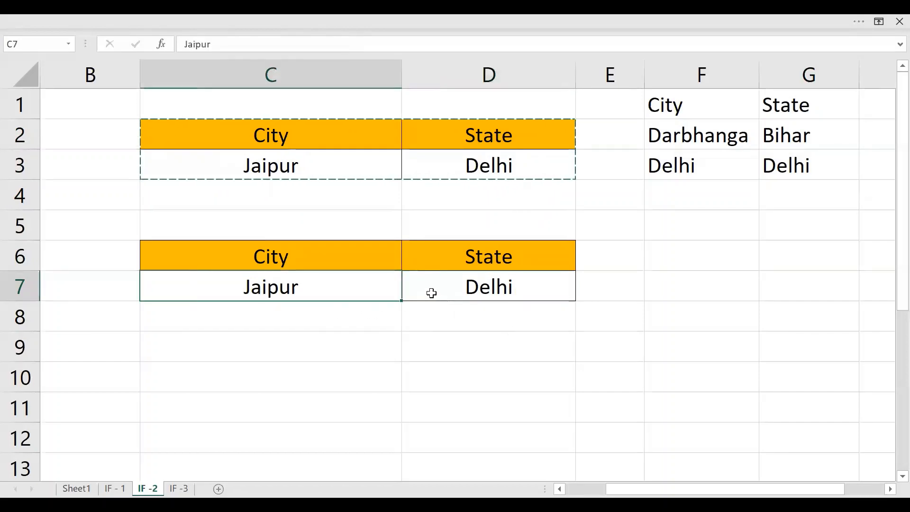
click(433, 291)
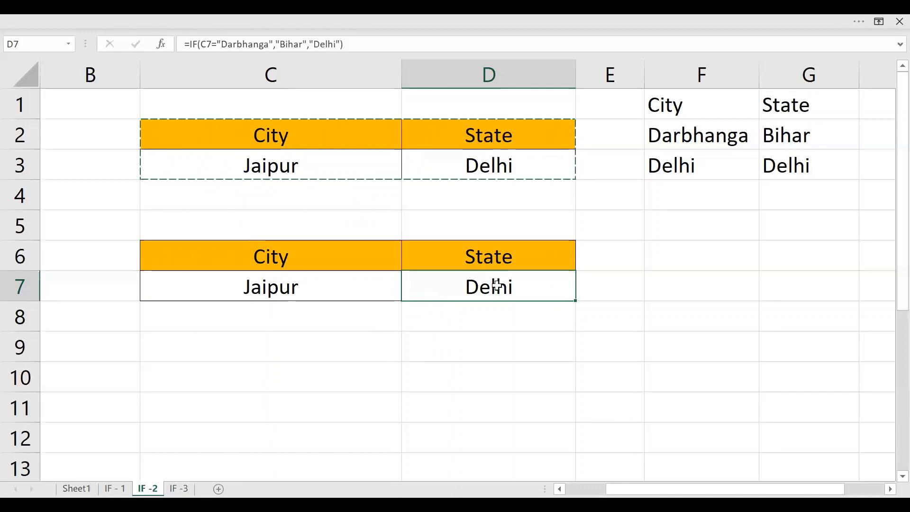
key(Delete)
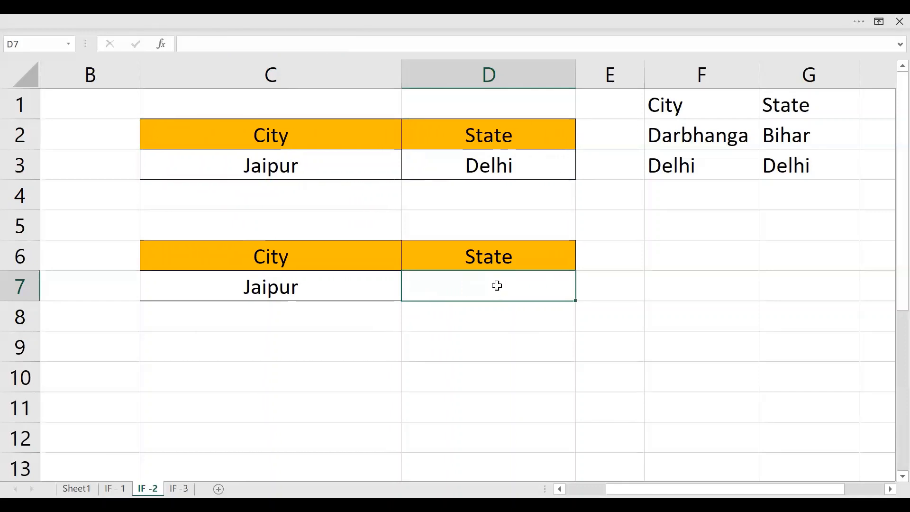
Step: Start an IF formula in D7 that tests C7="Darbhanga" and returns "Bihar" when true
text(=if)
key(Tab)
text(C7=)
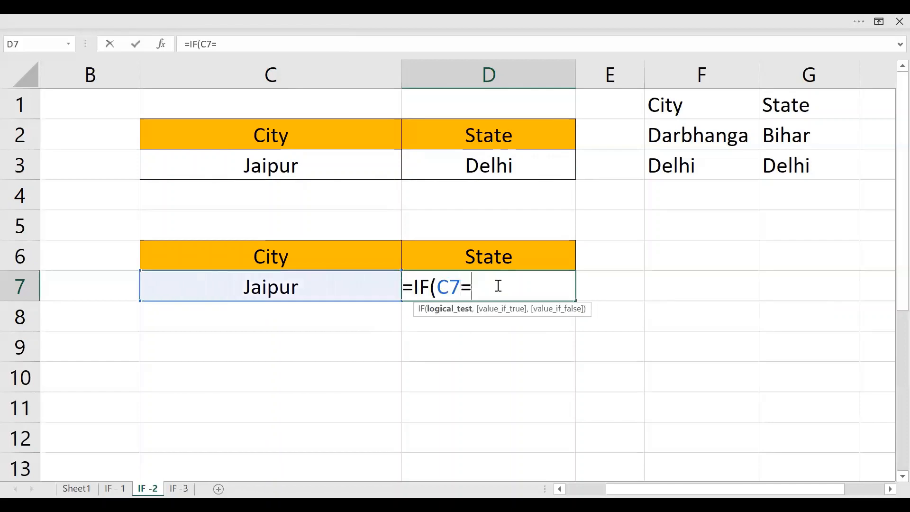
text("Darbh)
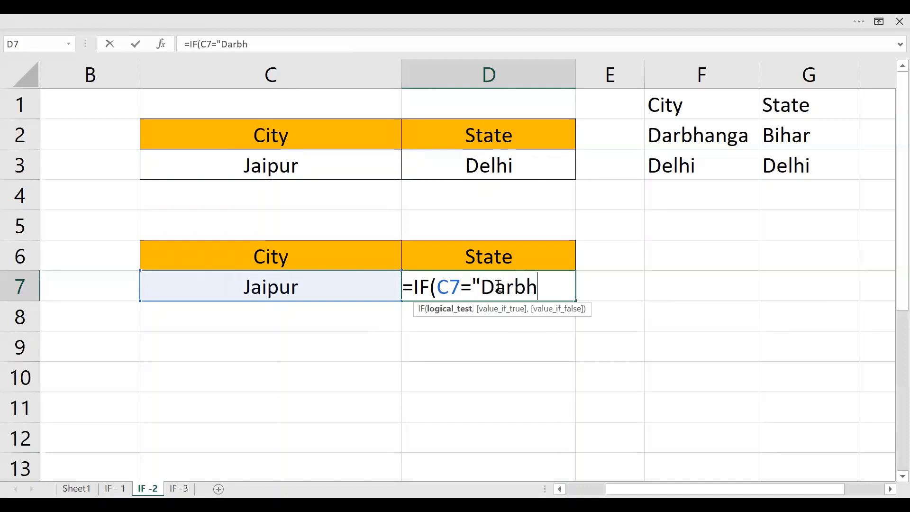
text(anga)
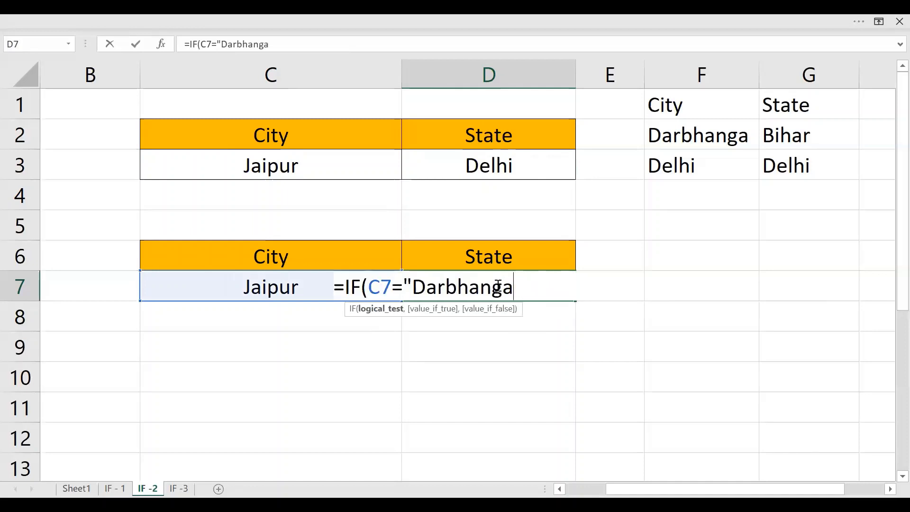
text(","Bihar)
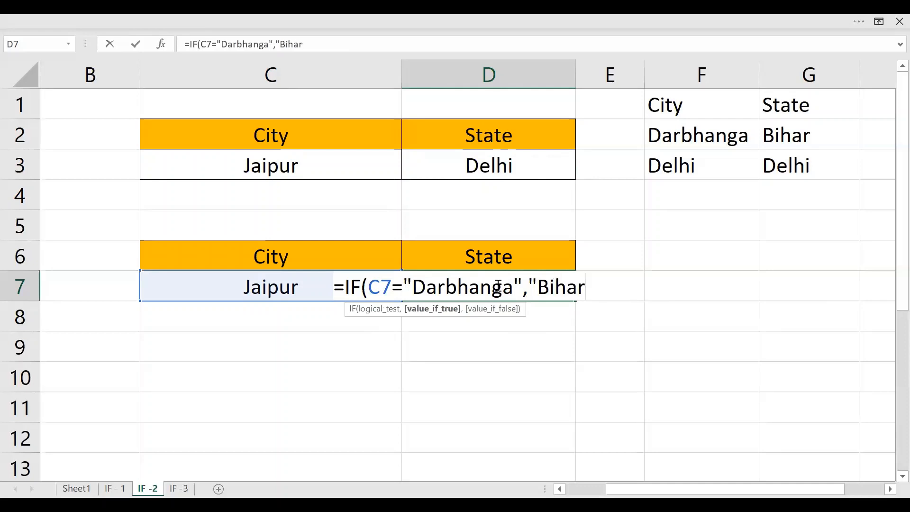
text(",)
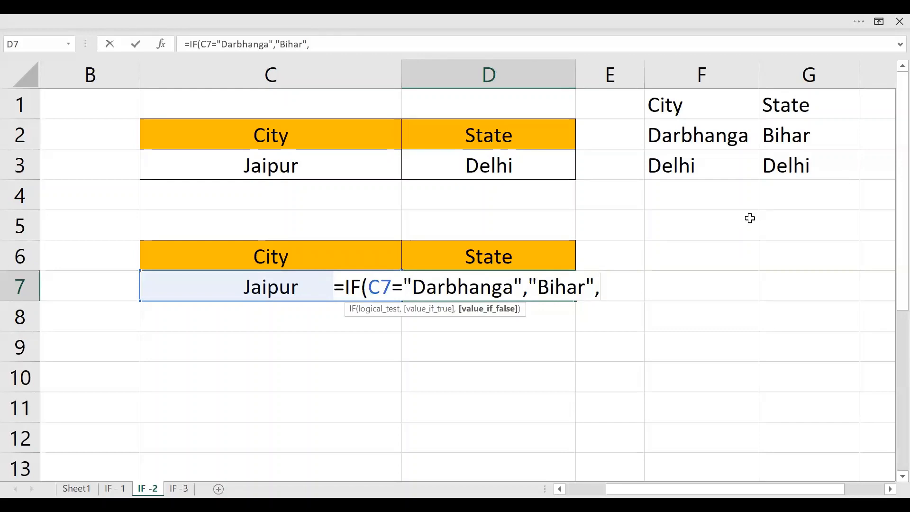
Step: Nest a second IF as the false value in D7, testing C7="Delhi" and returning "Delhi" when true
text(if)
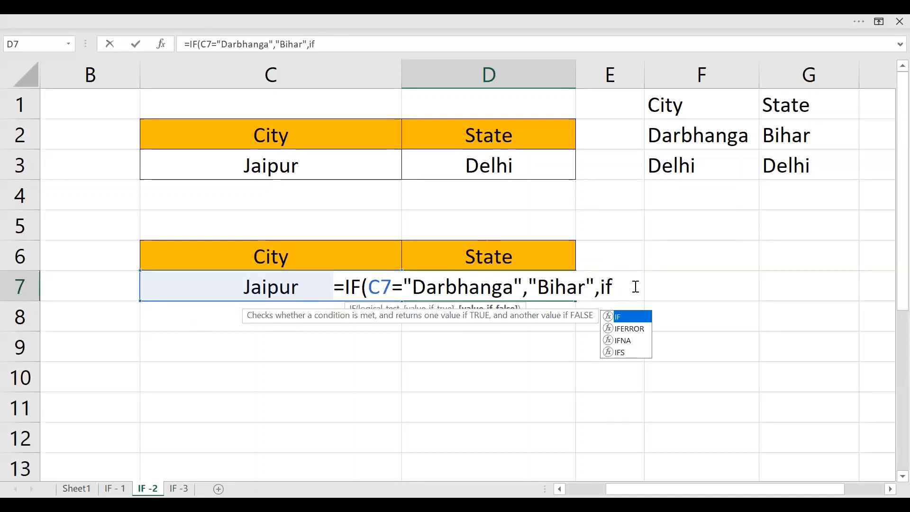
key(Tab)
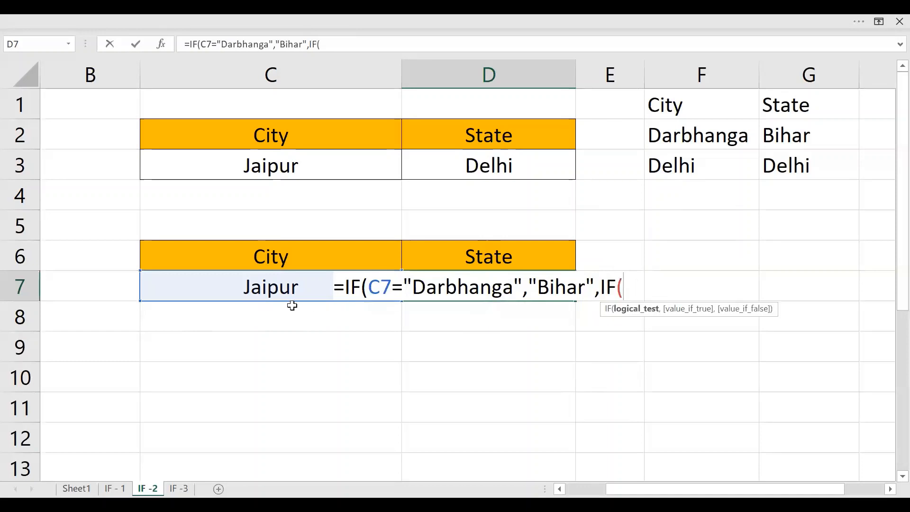
click(264, 288)
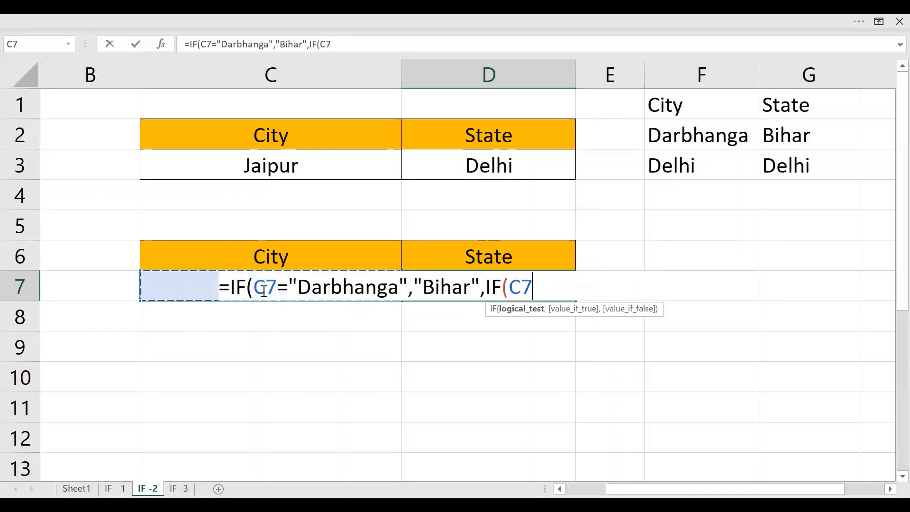
text(=")
text(Deli)
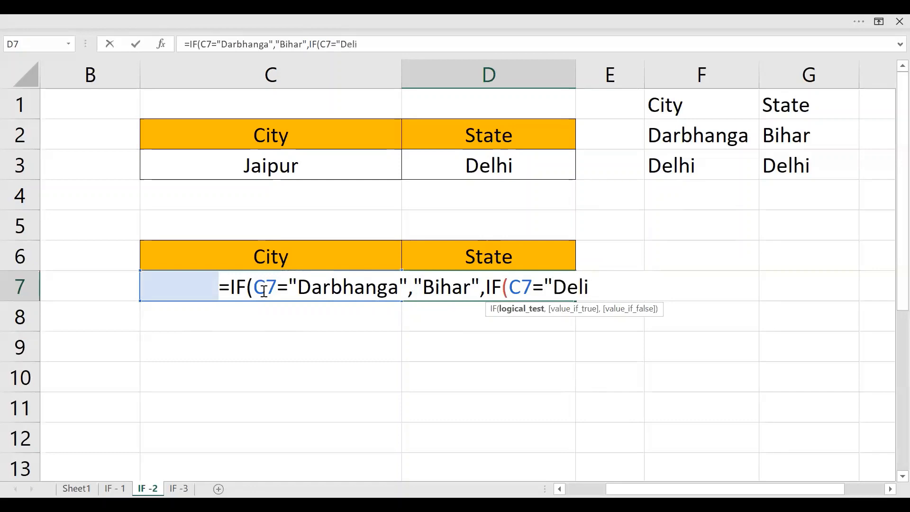
key(BackSpace)
text(hi",)
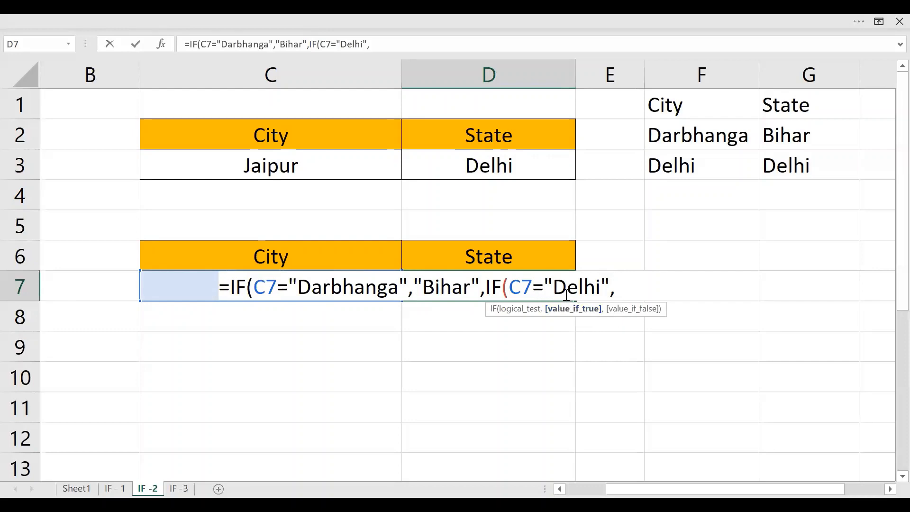
text("Delhi",)
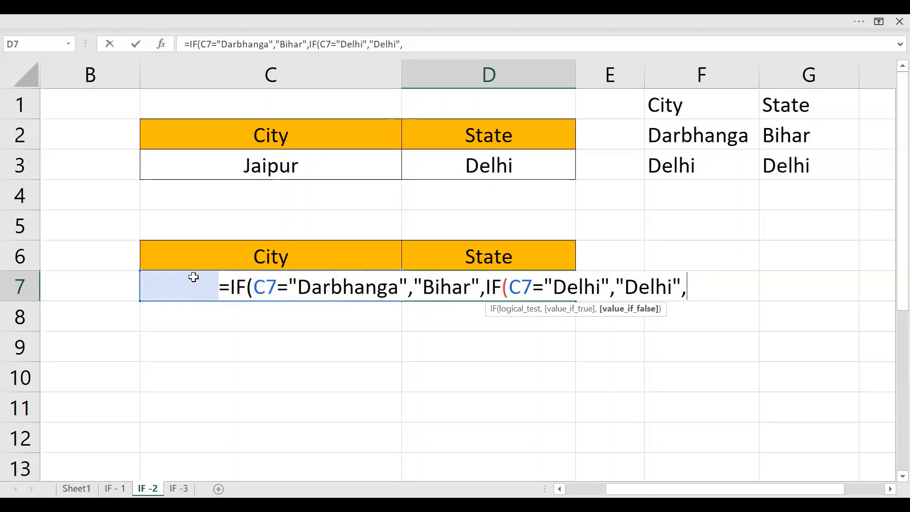
Step: Complete the nested IF formula in D7 with "Invalid City" as the final false value
text("Invalid)
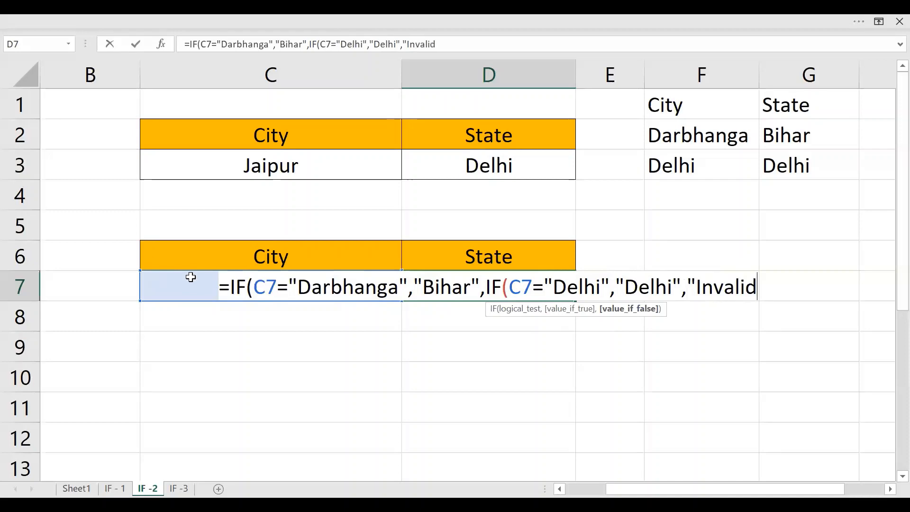
text( City")
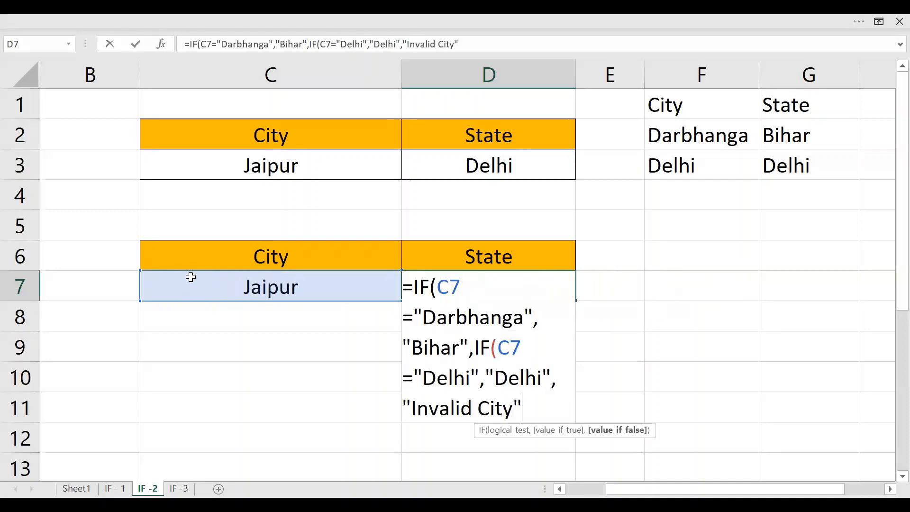
text()))
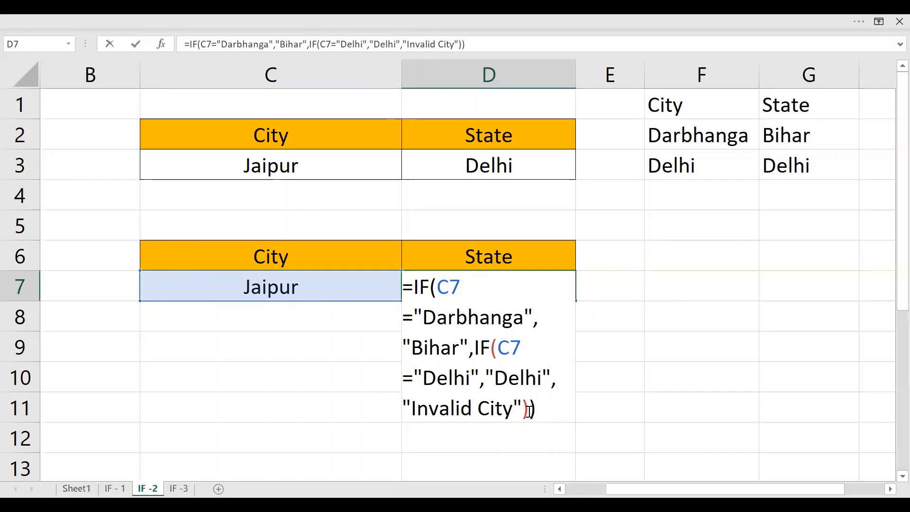
key(Return)
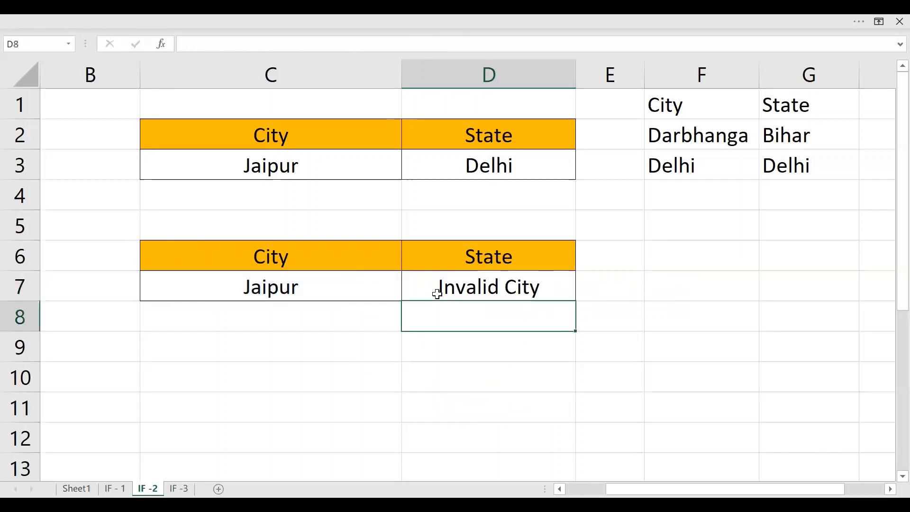
Step: Display the D7 formula as text in C10 using FORMULATEXT
click(197, 379)
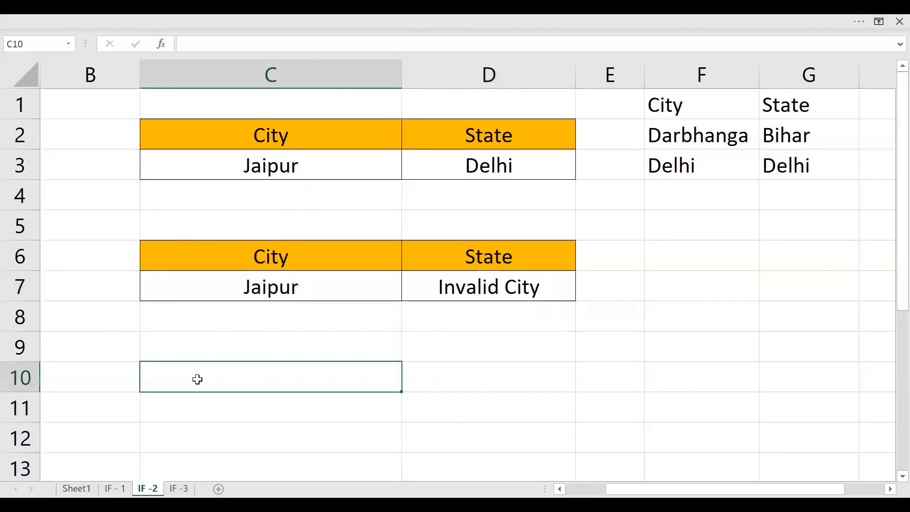
text(=FORMULATEXT(D7)
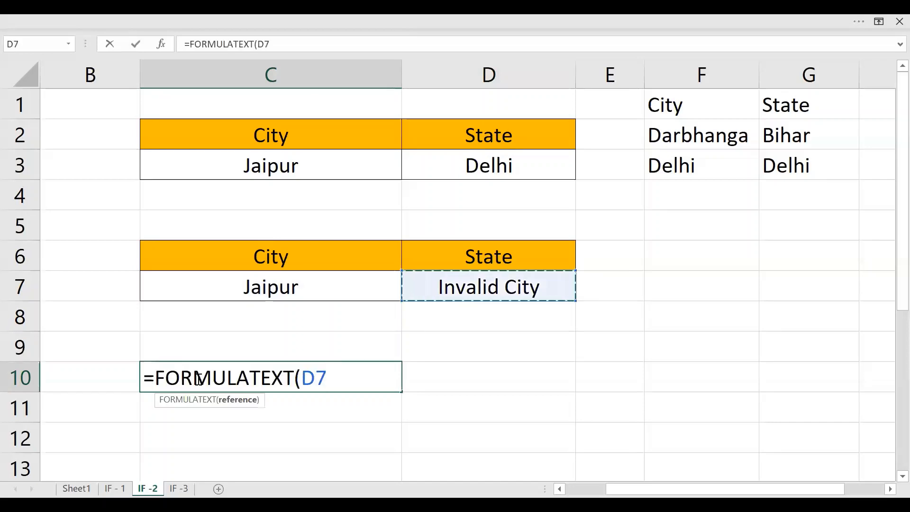
key(Return)
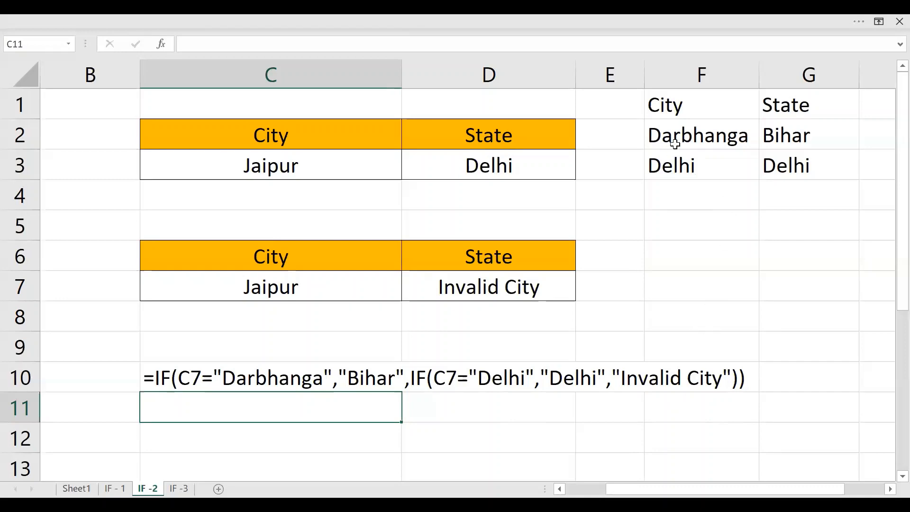
Step: Set the city in C7 to Darbhanga to test the nested formula's first condition
drag(673, 142, 790, 176)
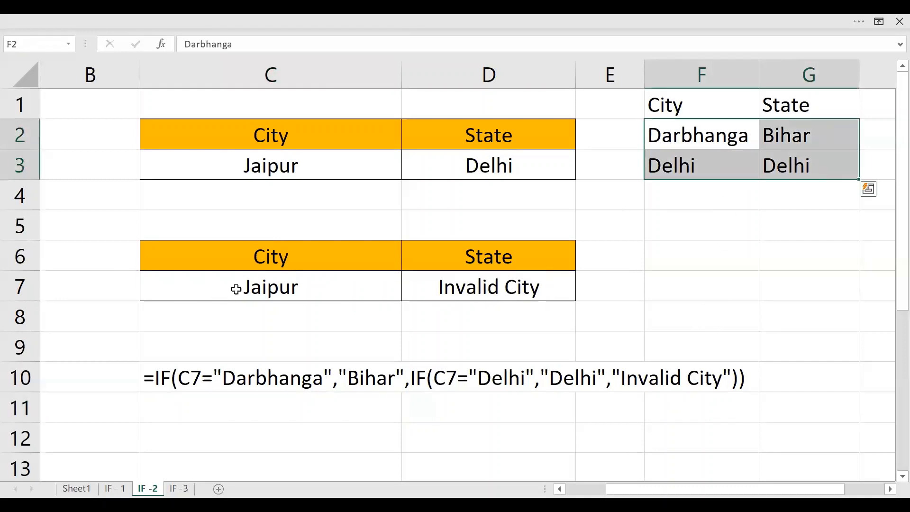
click(275, 290)
text(Dar)
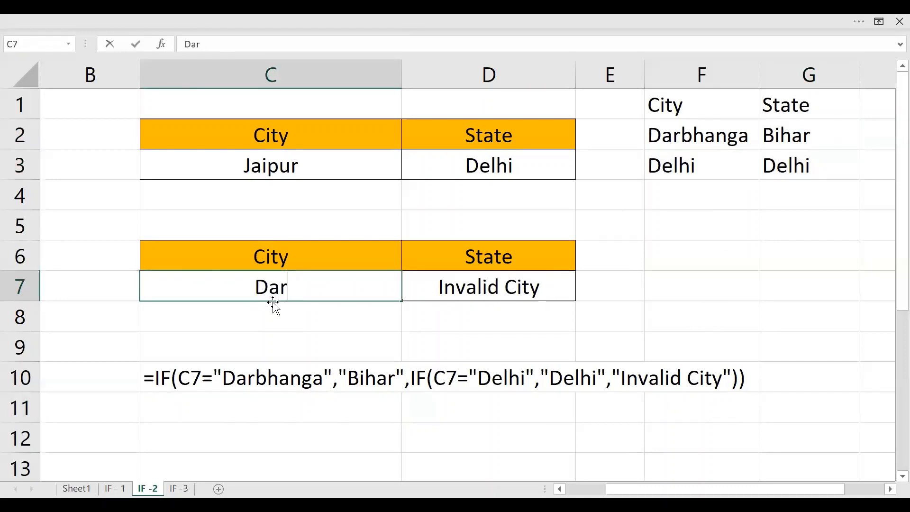
text(bhanga)
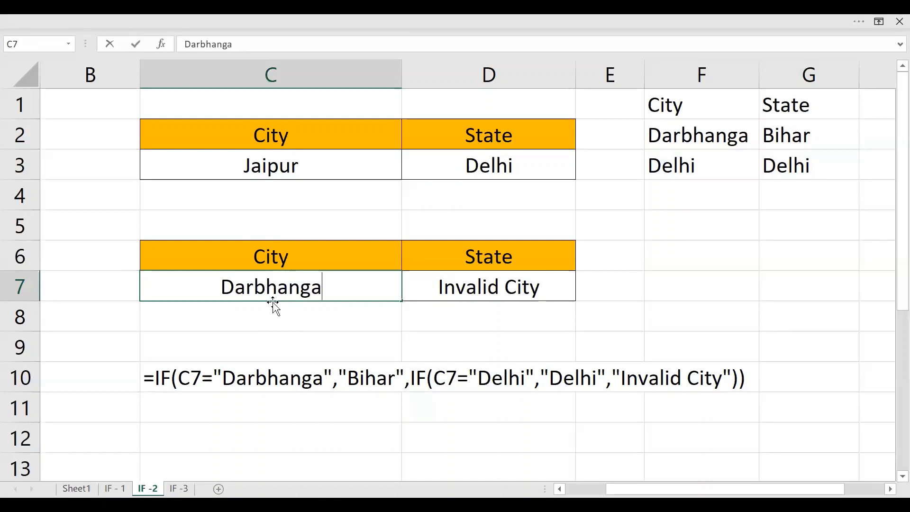
key(Return)
Step: Change the city in C7 to Delhi to test the nested formula's second condition
key(Up)
text(Deli)
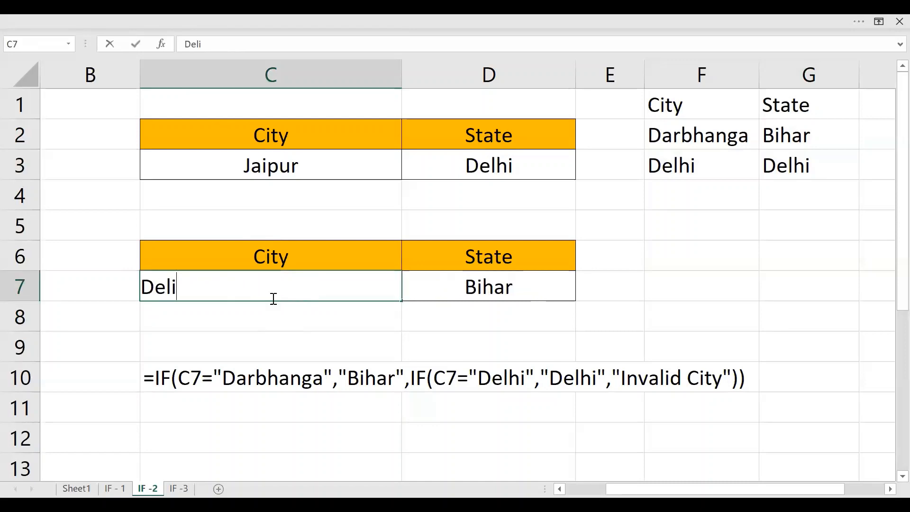
key(BackSpace)
text(hi)
key(Return)
Step: Set the city in C7 to Mumbai to test an unlisted city, and inspect the formula in D7
key(Up)
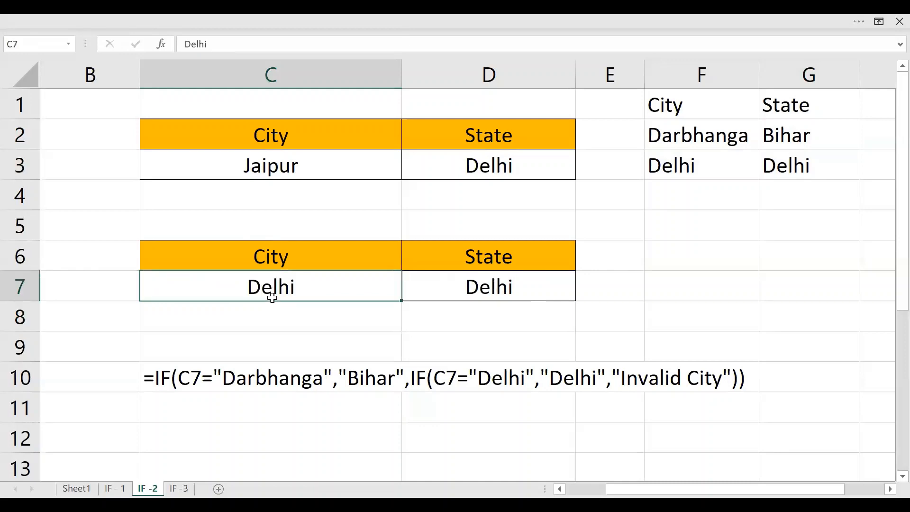
text(Mumbai)
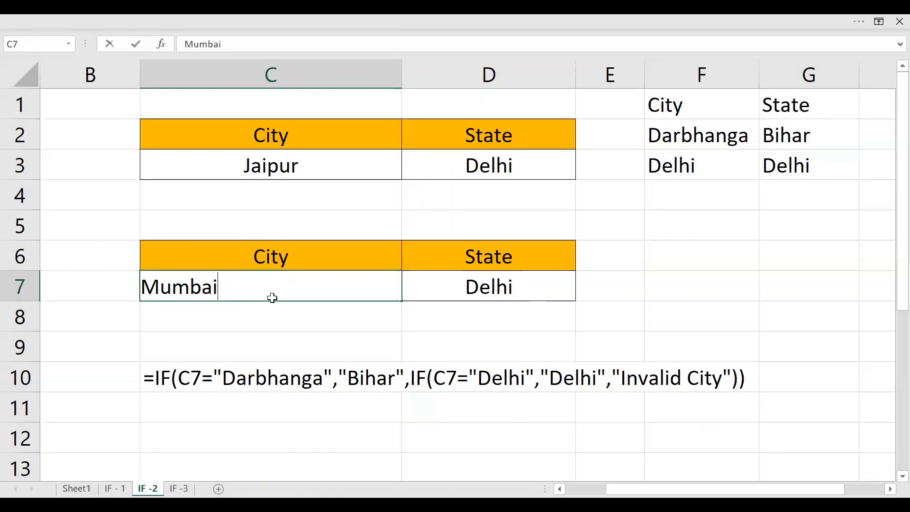
key(Return)
key(Up)
key(Right)
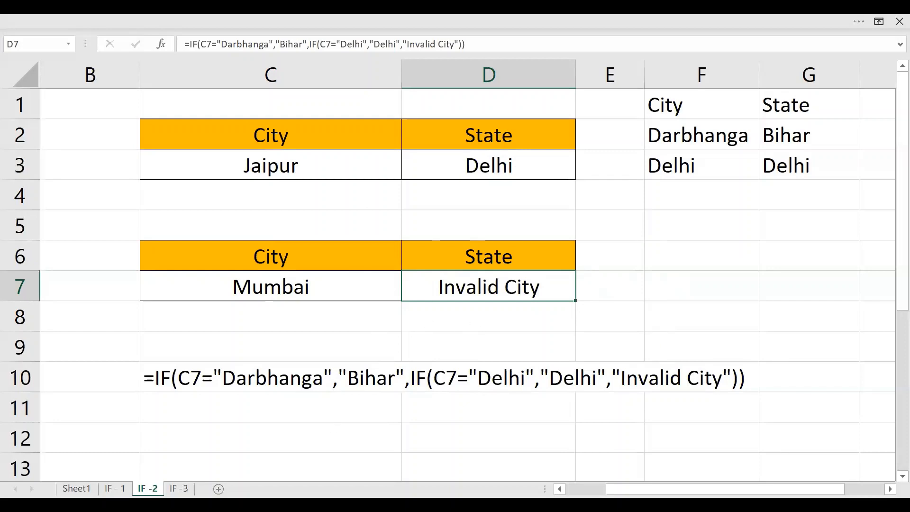
Step: Open the IF -3 sheet
click(179, 488)
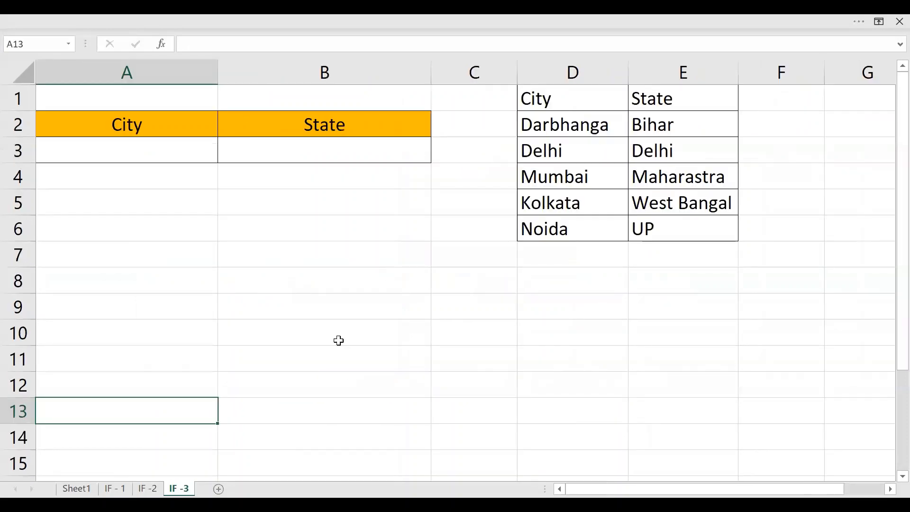
Step: Examine the city and state pairs listed in D2:E6 and the empty City cell A3
scroll(325, 323, up, 1)
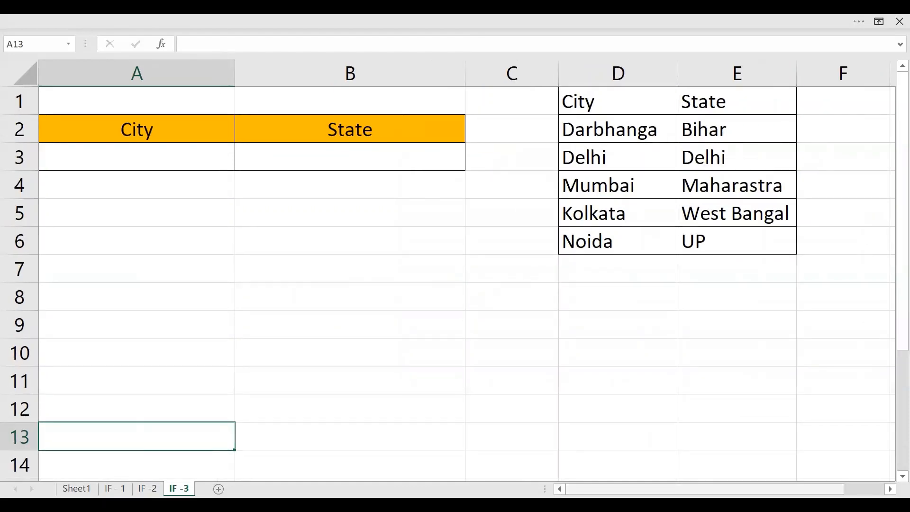
click(195, 279)
click(178, 162)
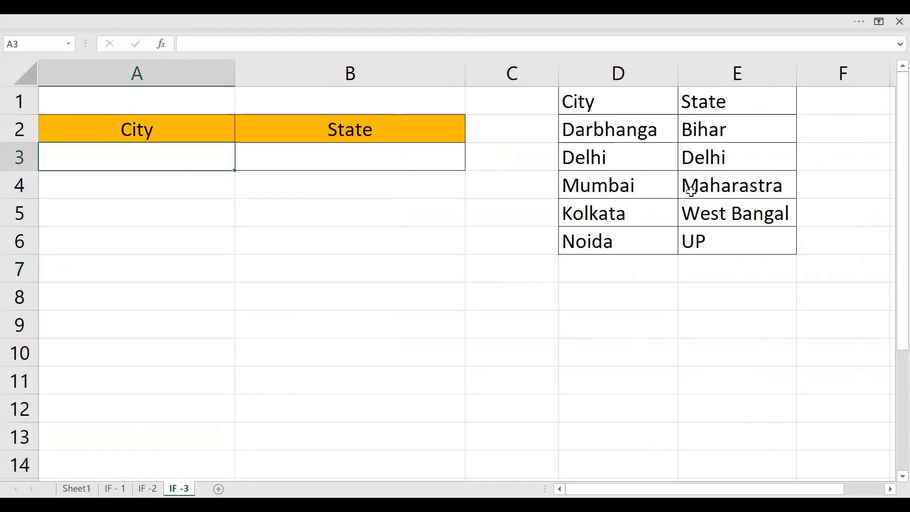
click(650, 133)
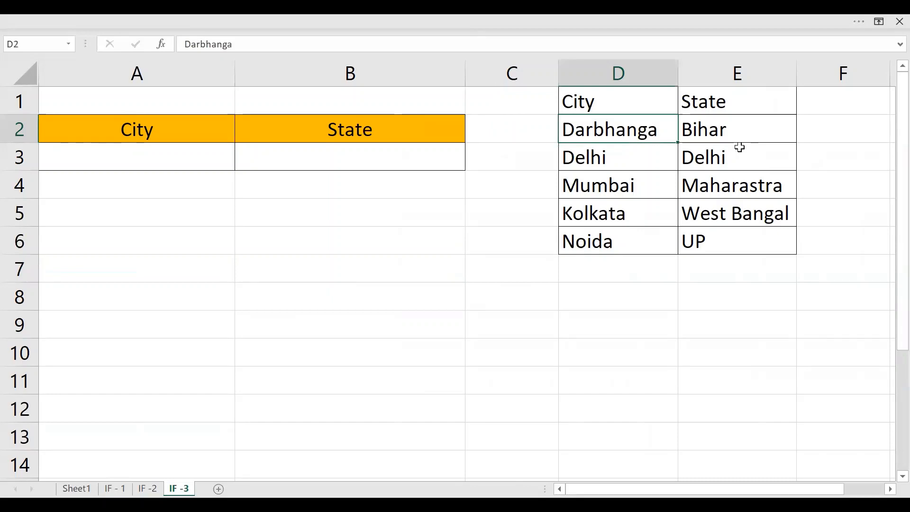
click(708, 138)
click(650, 175)
click(708, 161)
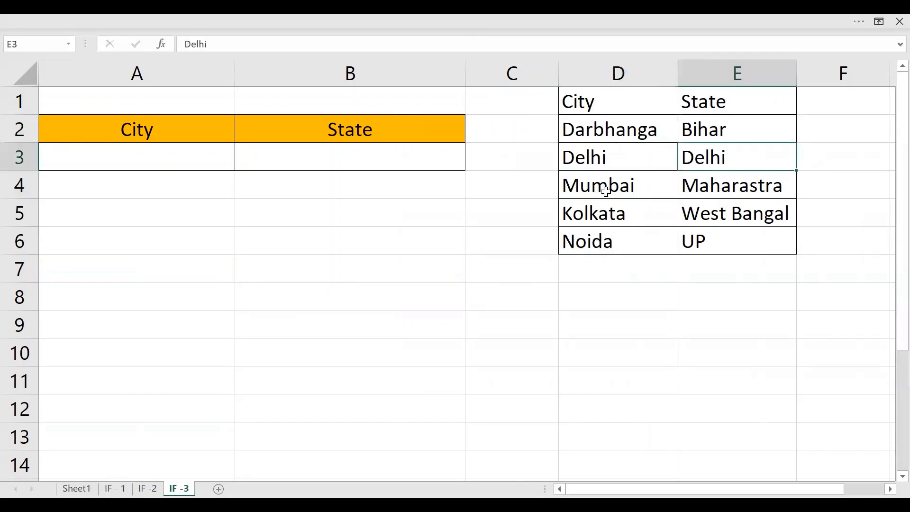
click(606, 192)
click(734, 183)
click(663, 220)
click(724, 212)
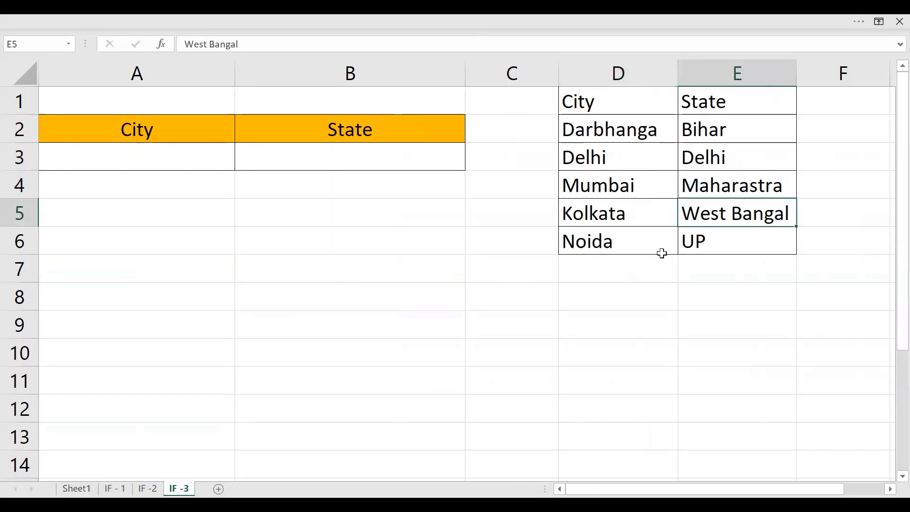
click(635, 246)
click(695, 235)
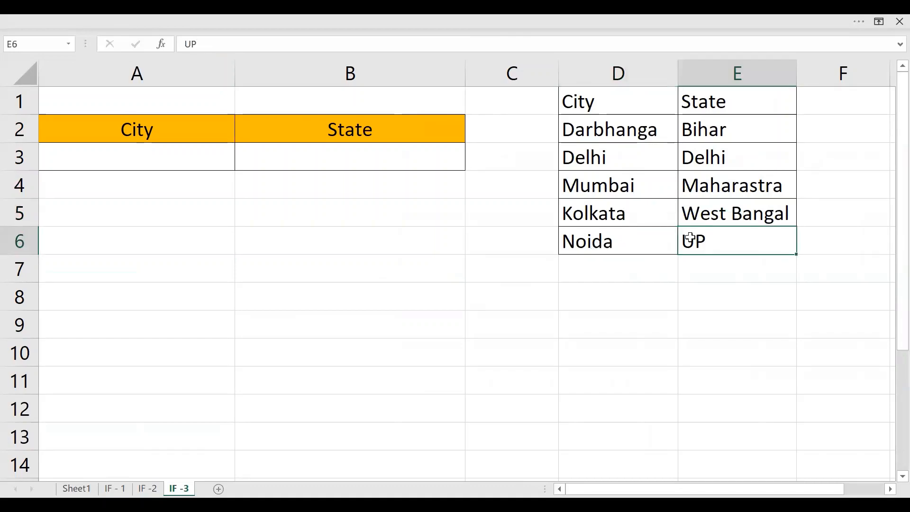
Step: Start a data validation rule for the City cell A3 that allows a List
click(173, 156)
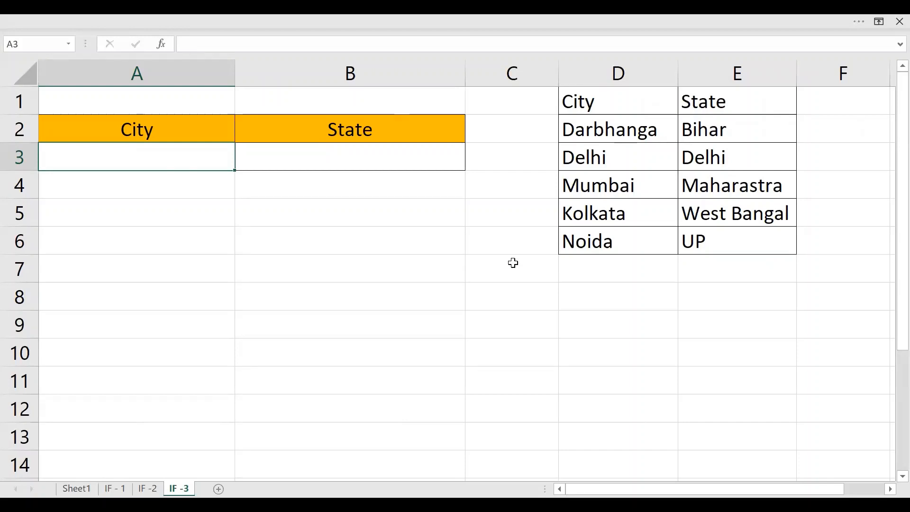
drag(598, 133, 609, 230)
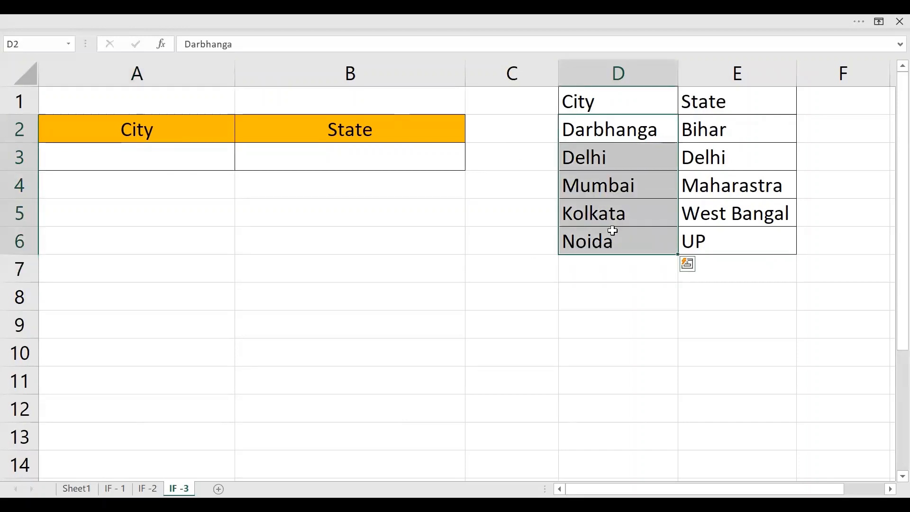
click(71, 155)
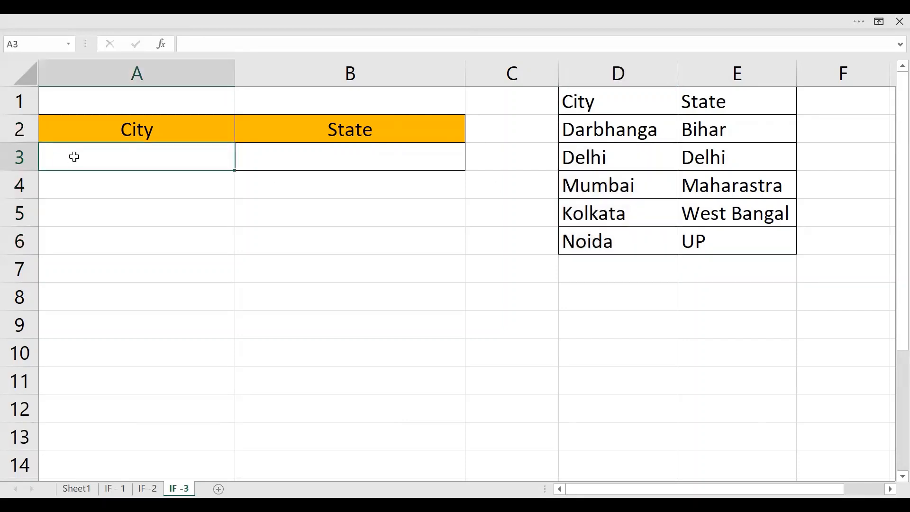
click(205, 19)
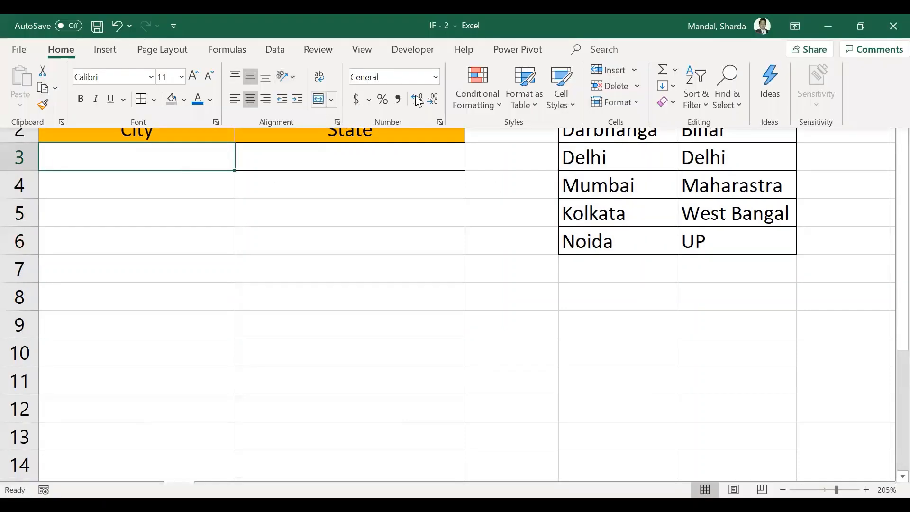
click(274, 49)
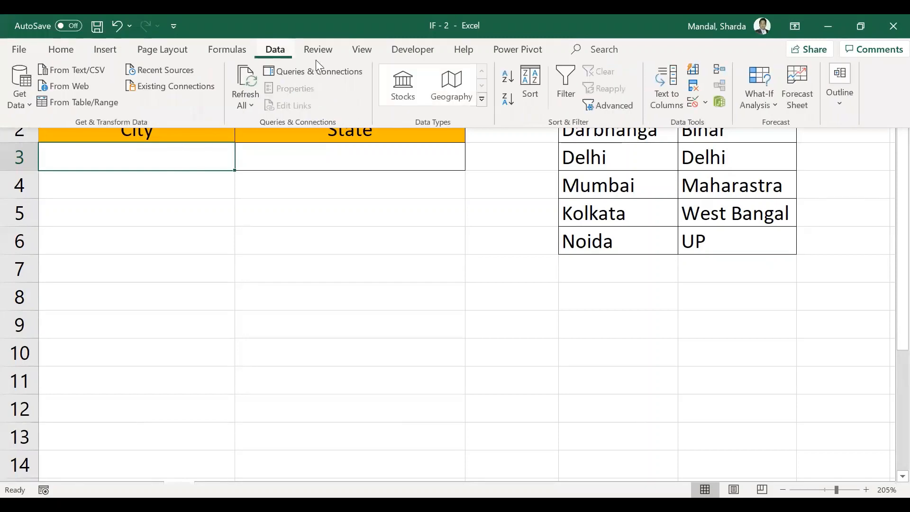
click(692, 105)
click(249, 184)
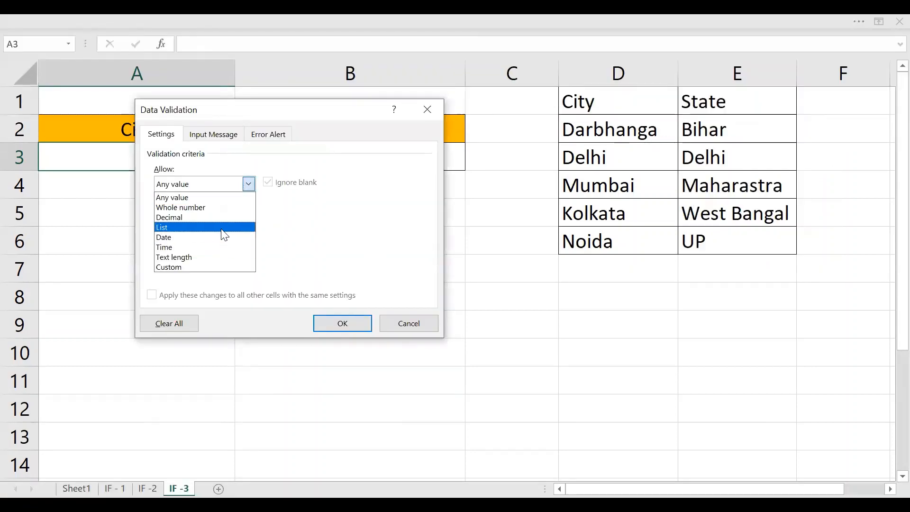
click(223, 227)
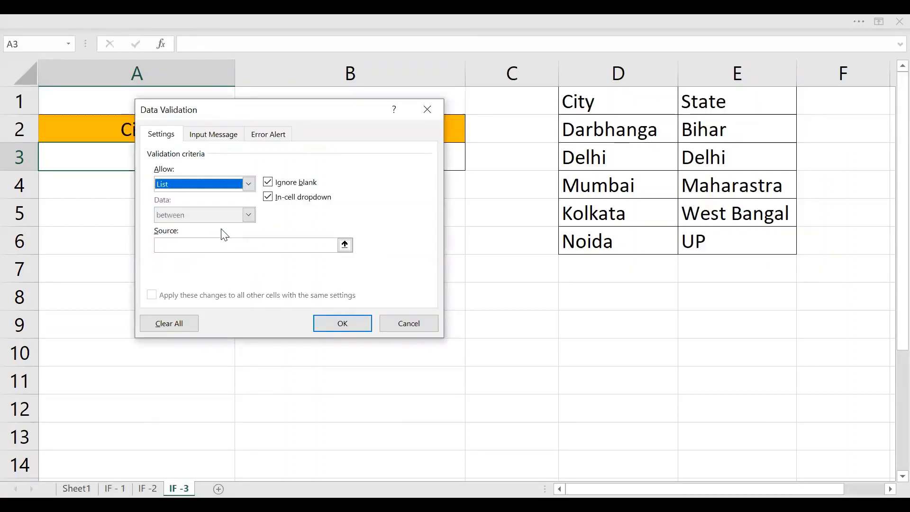
Step: Set the validation list source to the cities in =$D$2:$D$6 and apply the rule to A3
click(344, 246)
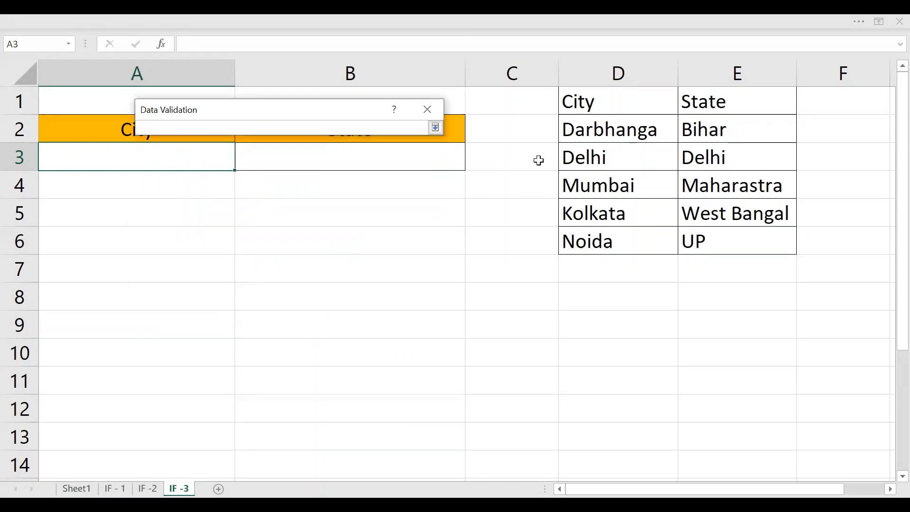
click(436, 128)
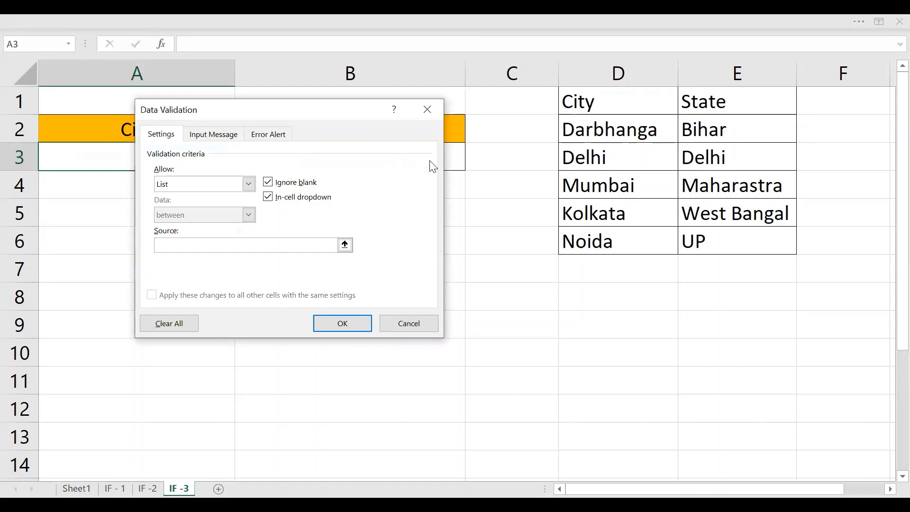
click(345, 245)
click(593, 138)
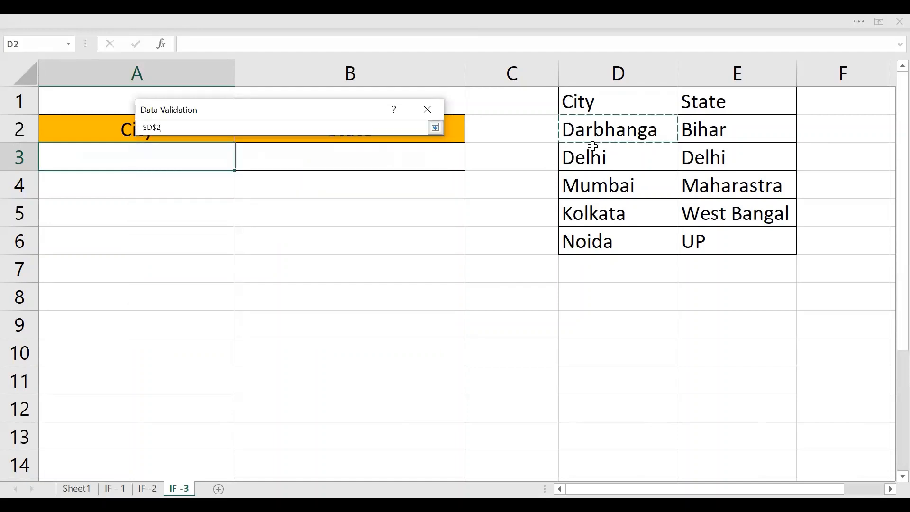
drag(593, 146, 595, 242)
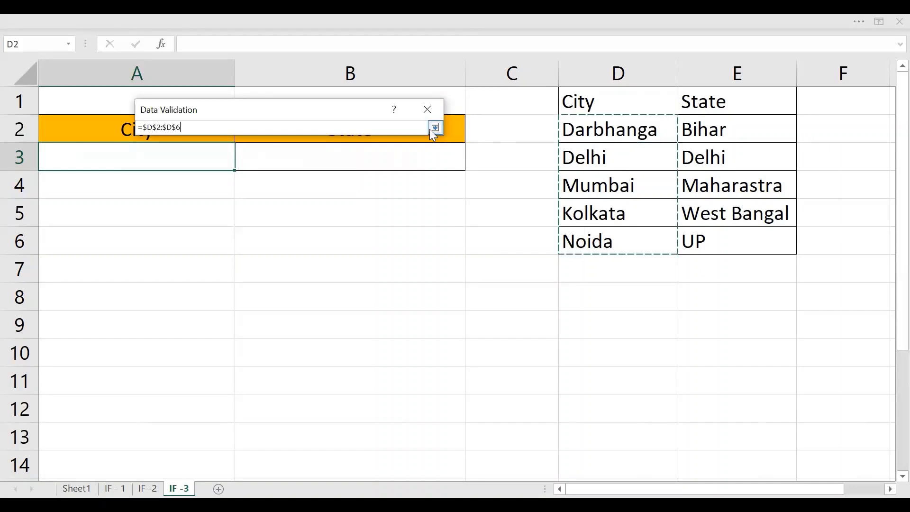
click(435, 128)
click(351, 317)
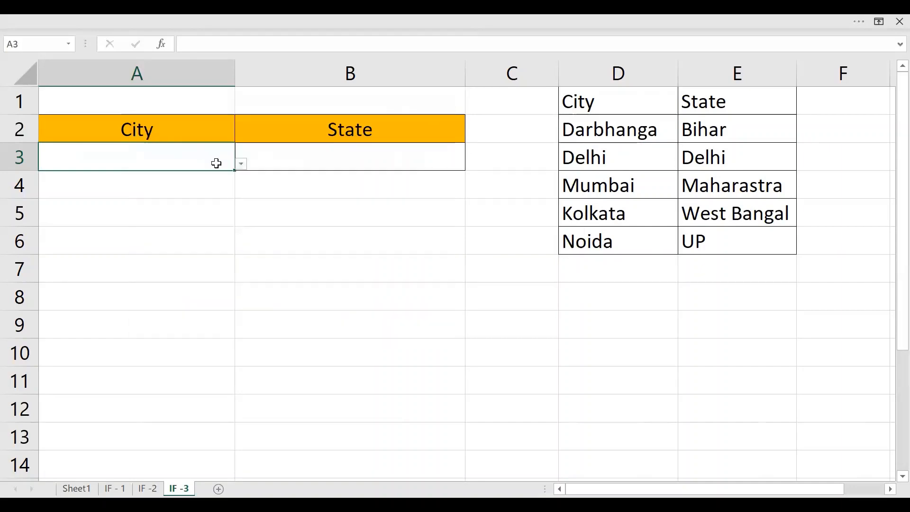
Step: Test the city dropdown in A3 with Darbhanga, Mumbai, Kolkata and Noida, and finish with Delhi selected
click(241, 166)
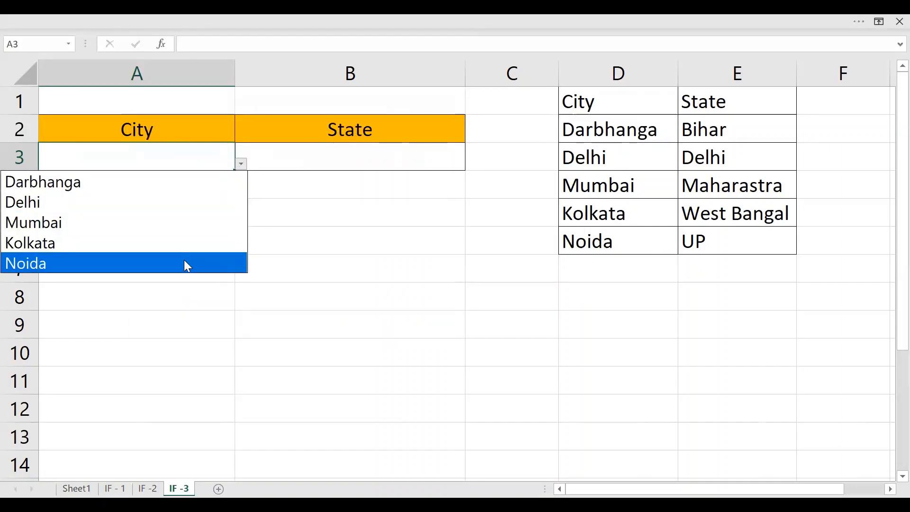
click(180, 185)
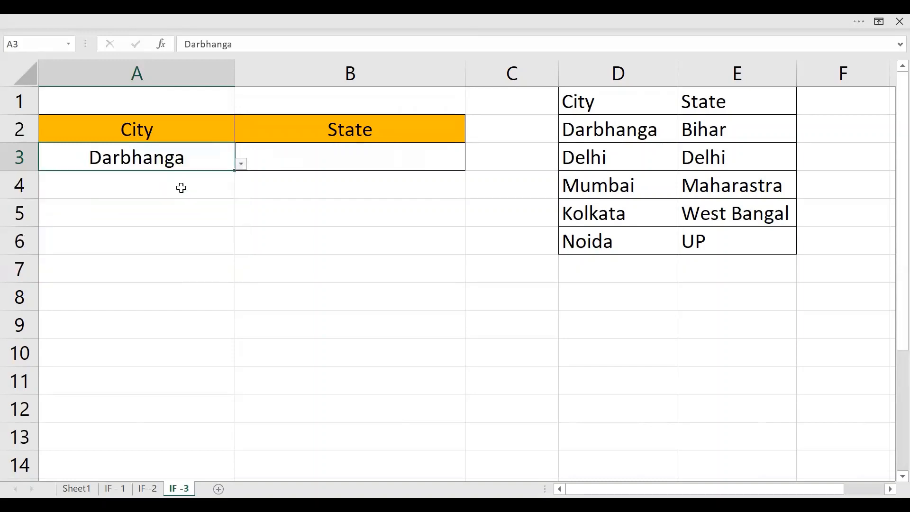
click(241, 168)
click(202, 222)
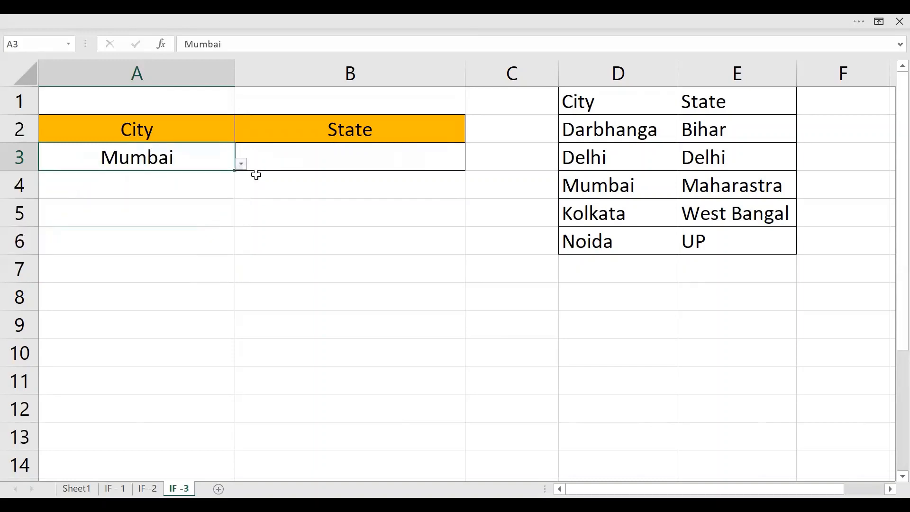
click(241, 168)
click(203, 244)
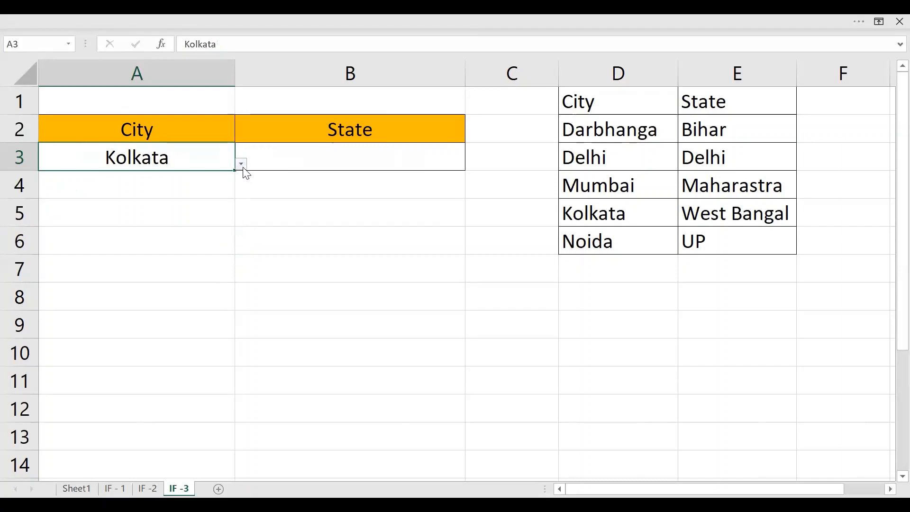
click(242, 166)
click(200, 261)
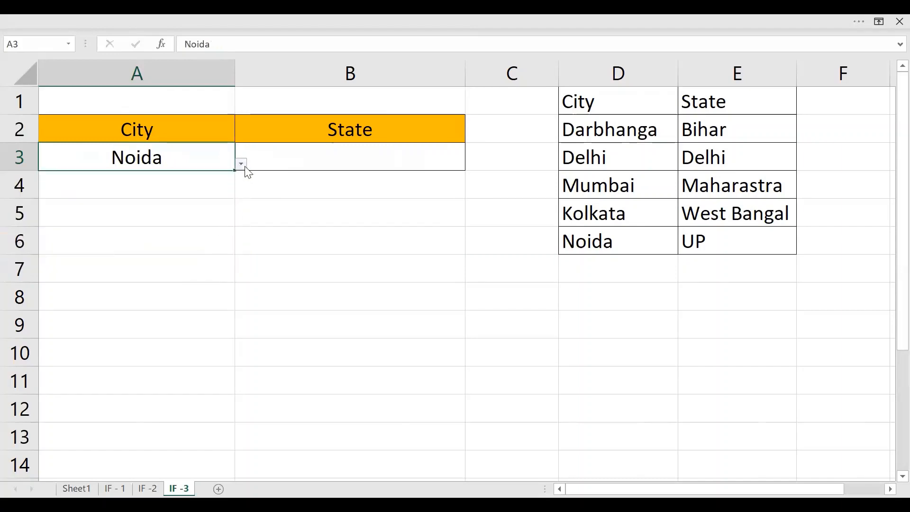
click(241, 165)
click(222, 203)
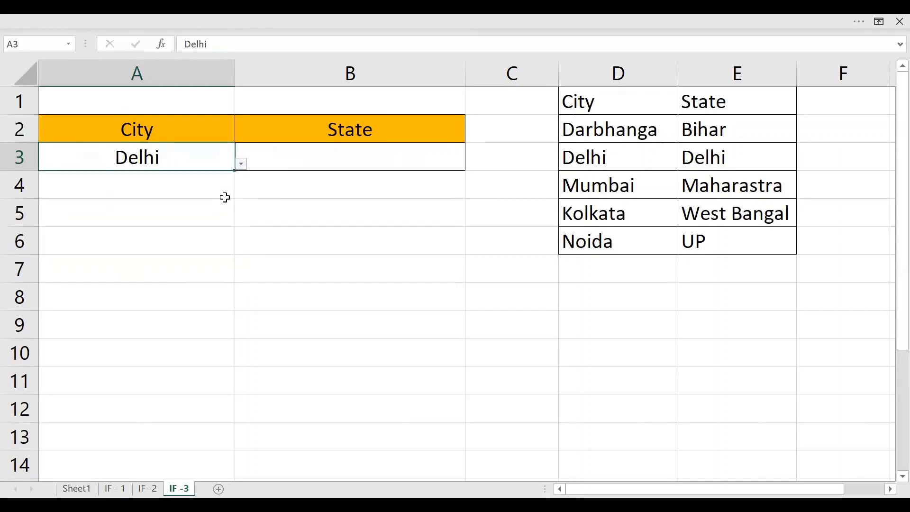
Step: Review which city and state pairs in D2:E6 the State formula in B3 has to cover
click(241, 169)
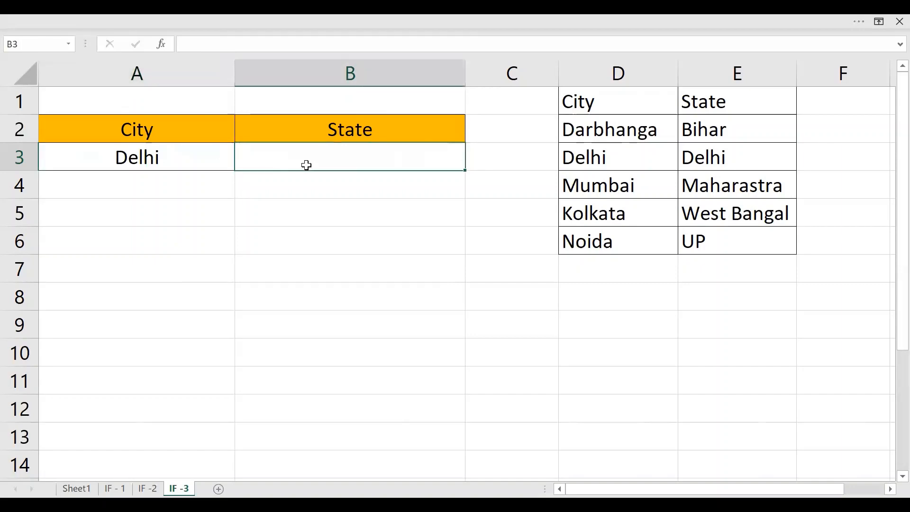
drag(591, 136, 759, 232)
click(368, 147)
drag(616, 132, 697, 285)
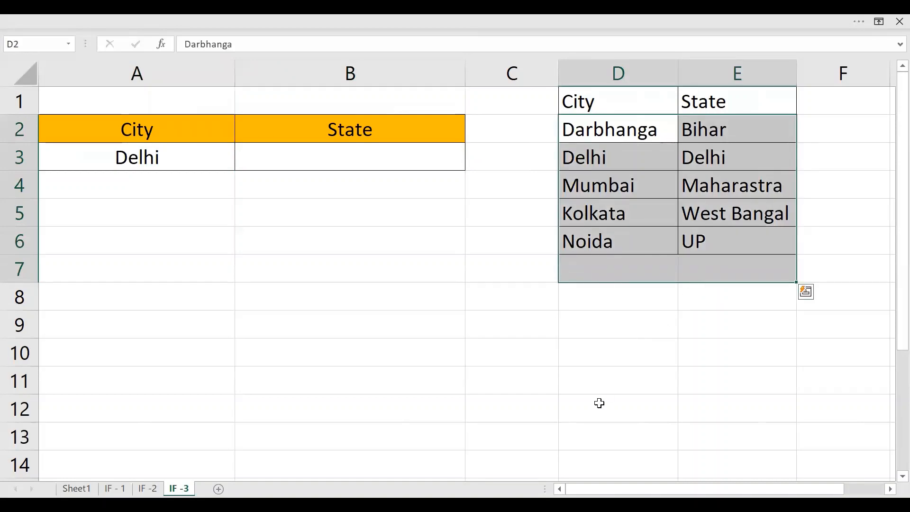
click(626, 352)
click(593, 223)
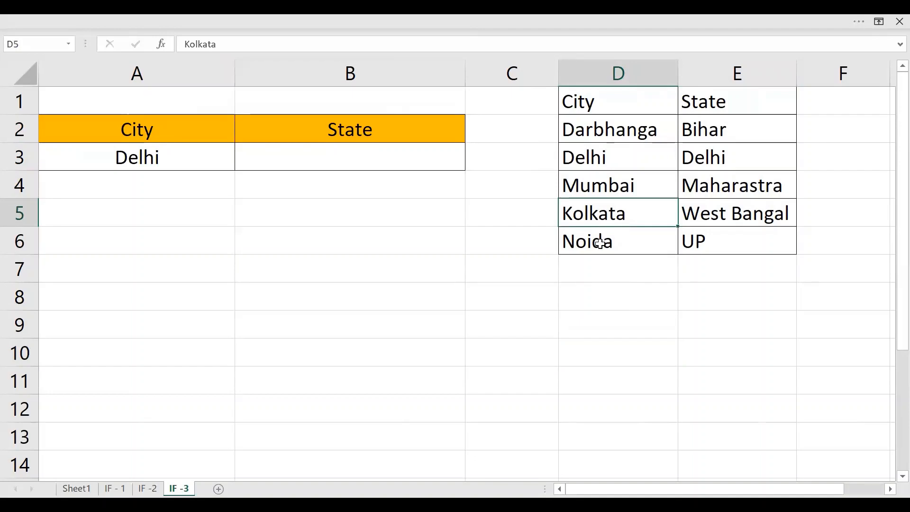
drag(631, 131, 735, 248)
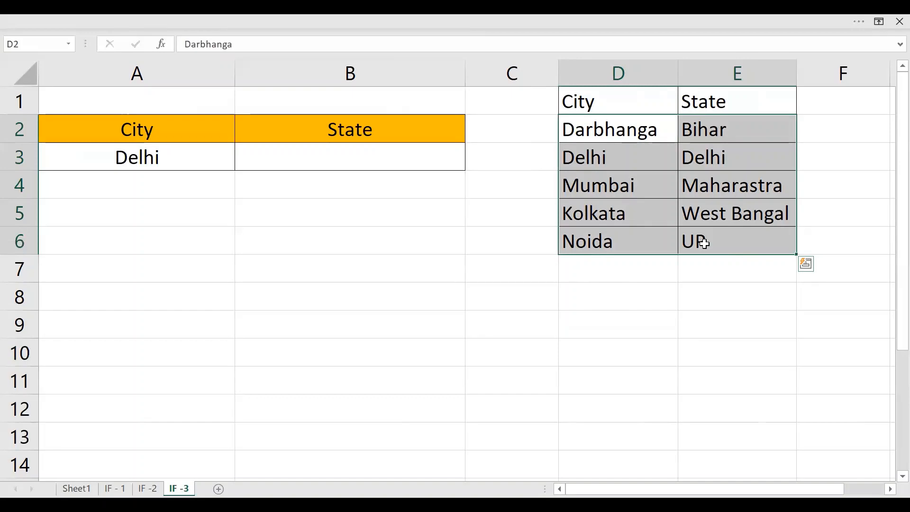
Step: Start an IF formula in State cell B3 that returns "Bihar" when A3="Darbhanga"
click(404, 159)
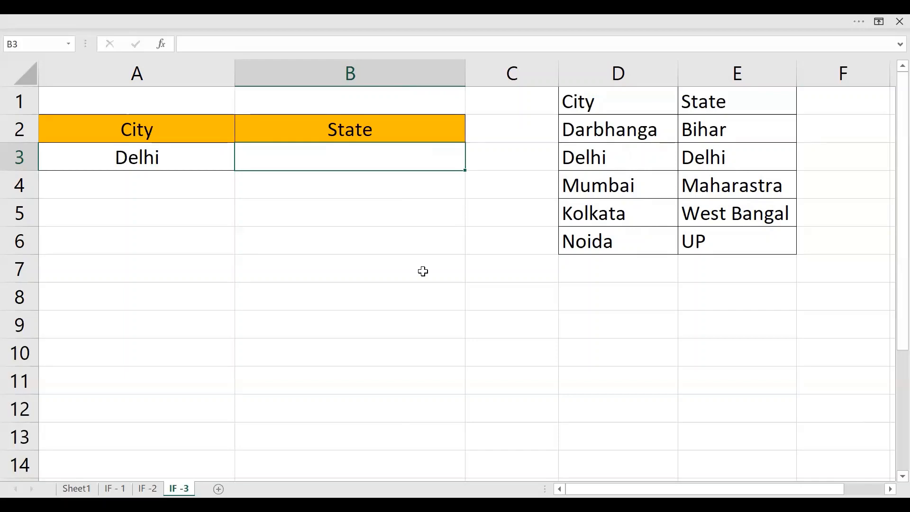
text(=IF()
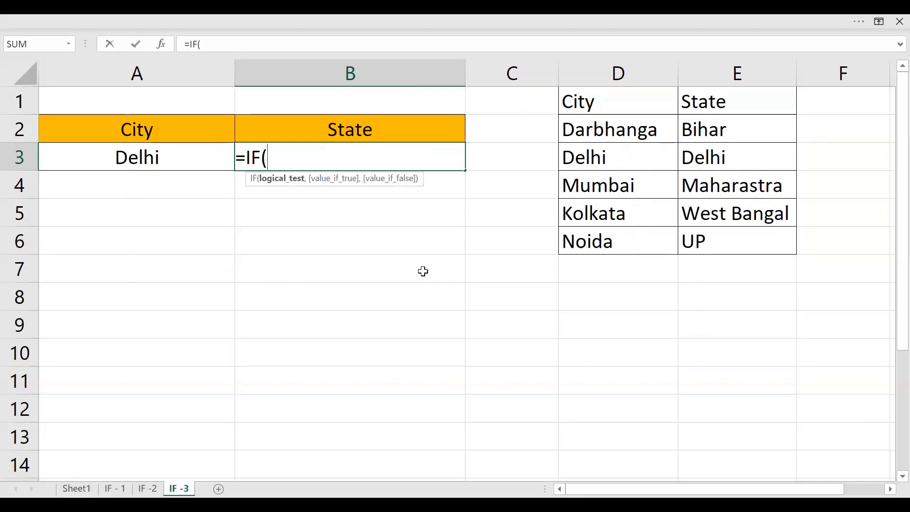
key(Left)
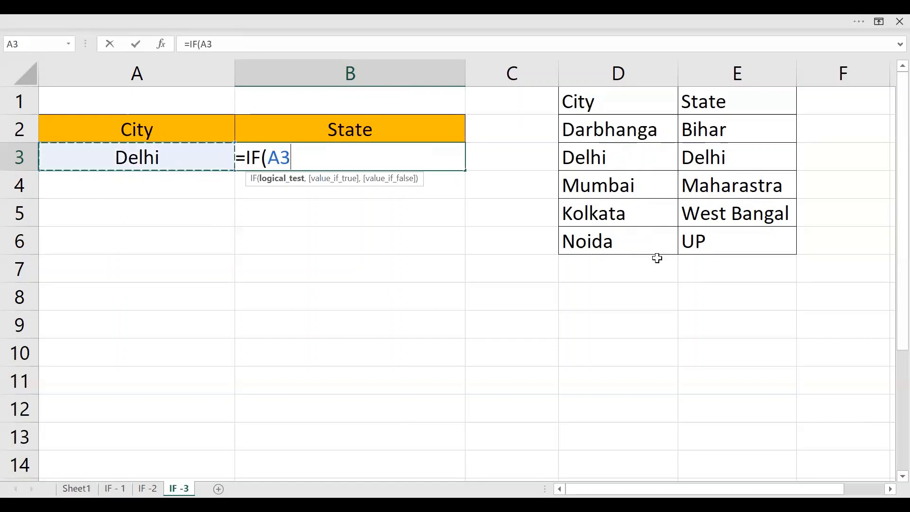
text(="D)
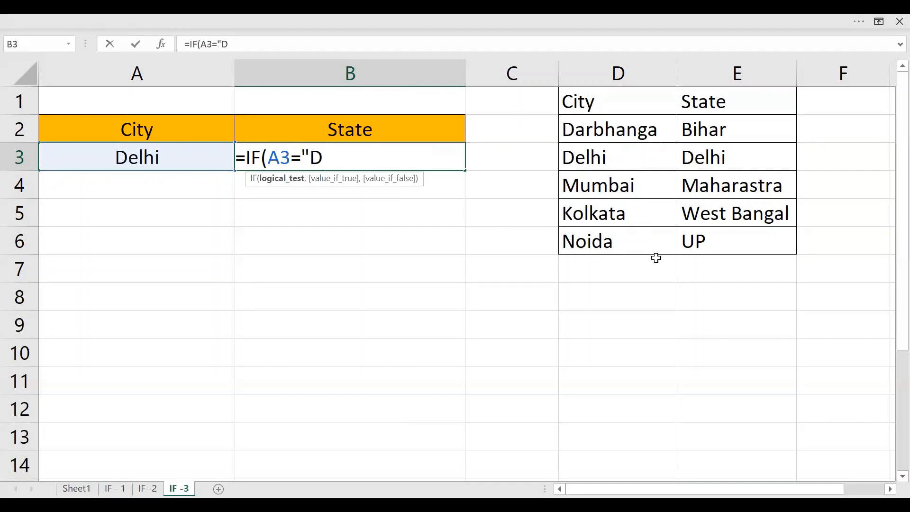
text(arbhanga)
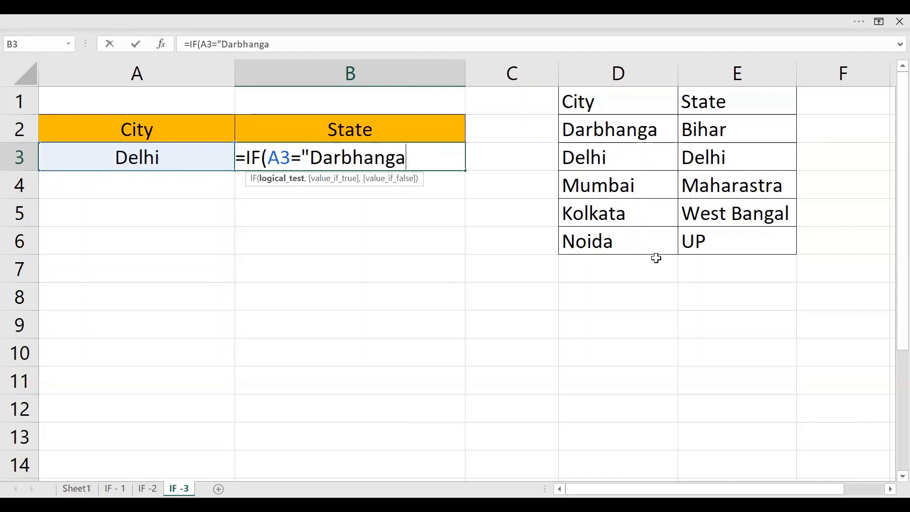
text(","B)
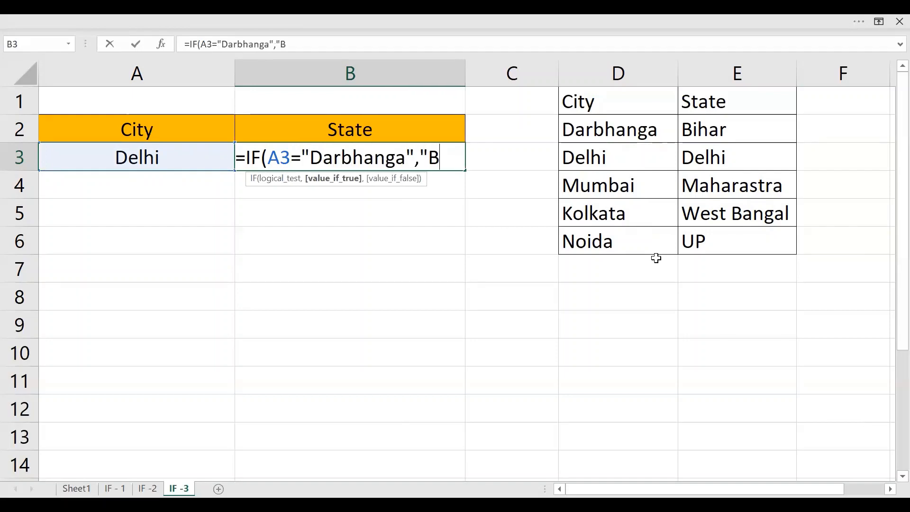
text(ihar")
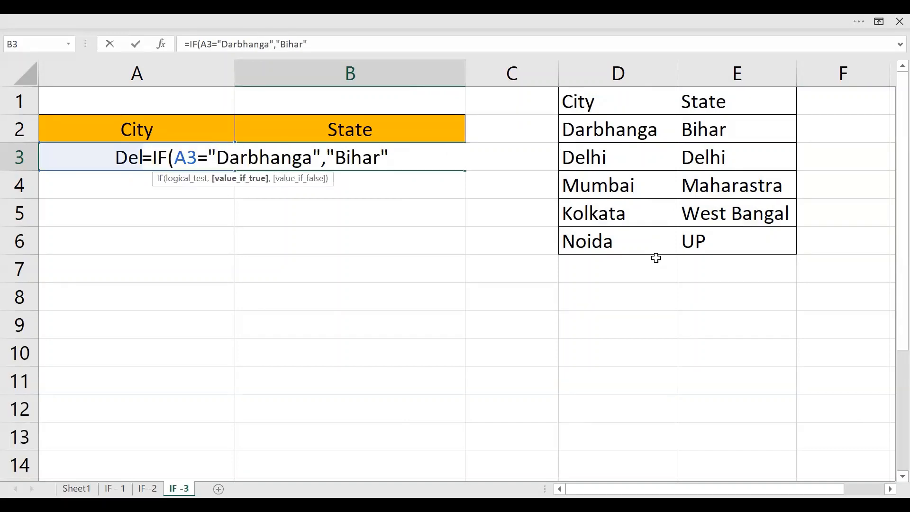
text(,)
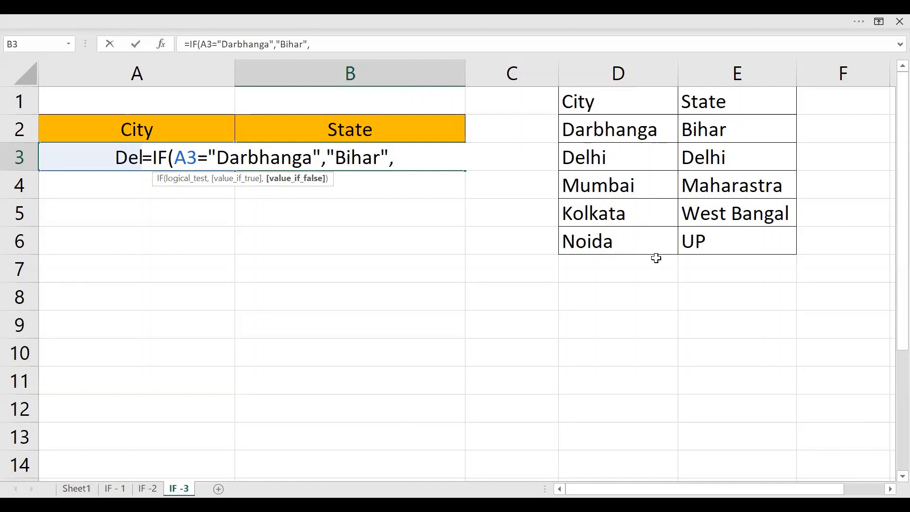
Step: Nest a second IF as the false value in B3's formula, returning "Delhi" when A3="Delhi"
text(IF()
key(Left)
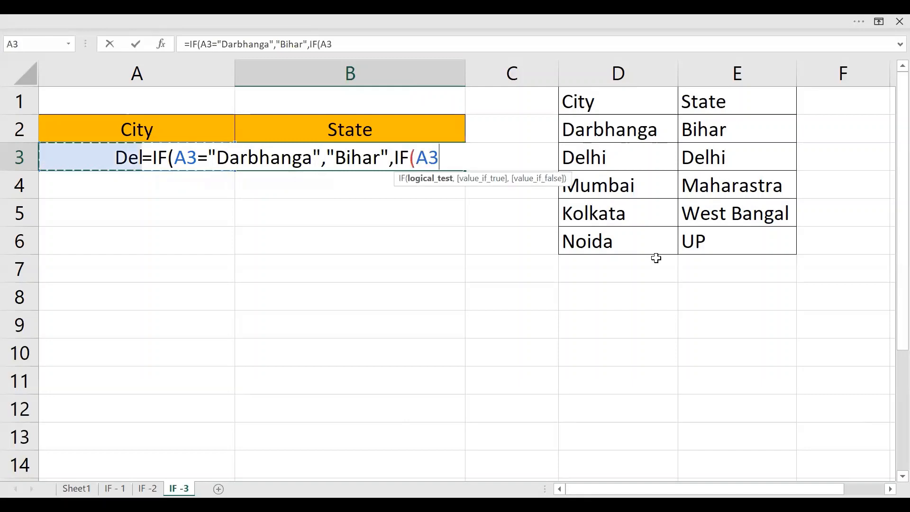
text(="De)
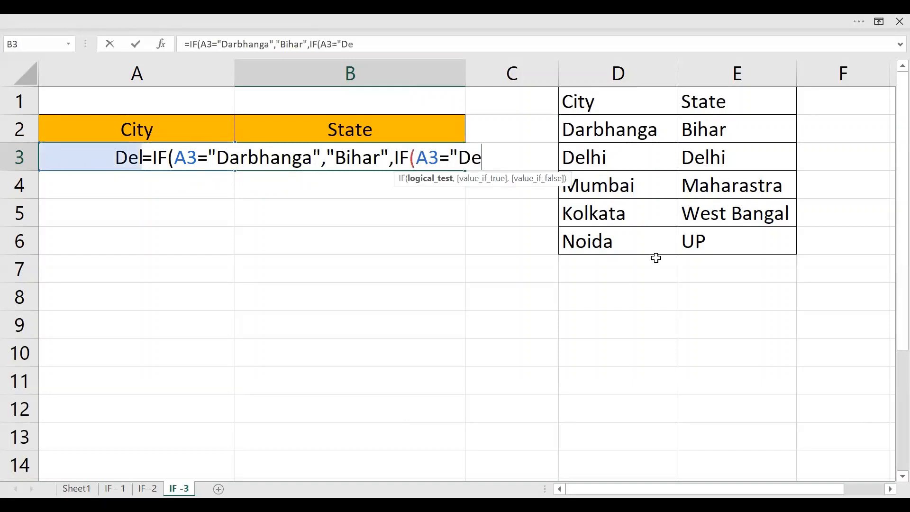
text(lhi","Delhi")
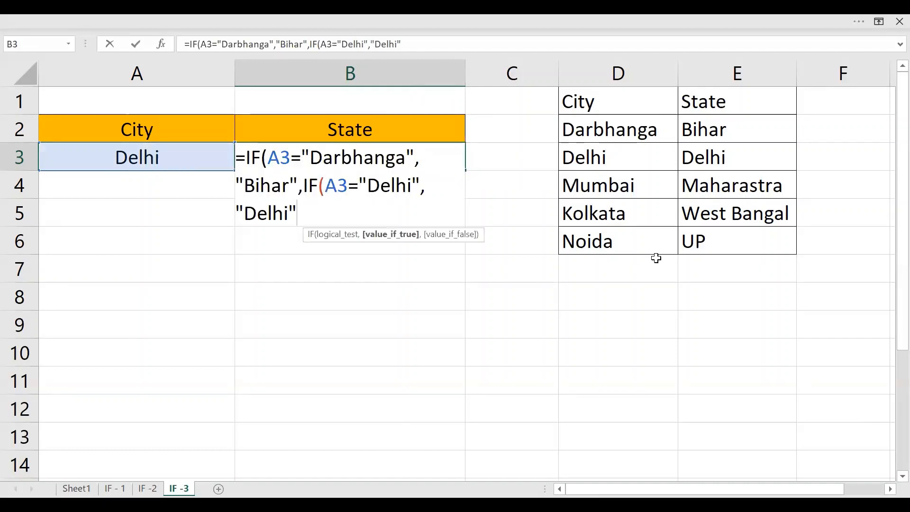
text(,)
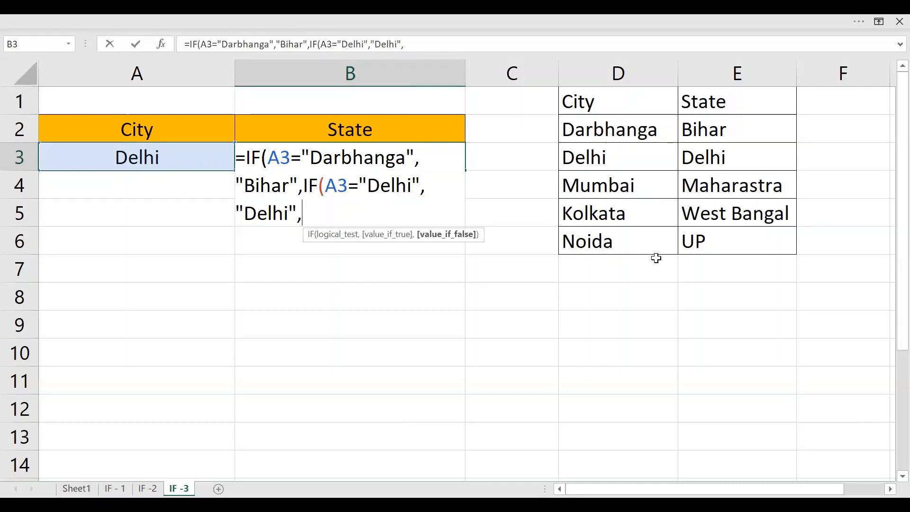
Step: Nest a third IF in B3's formula that returns "Maharastra" when A3="Mumbai"
text(IF()
key(Left)
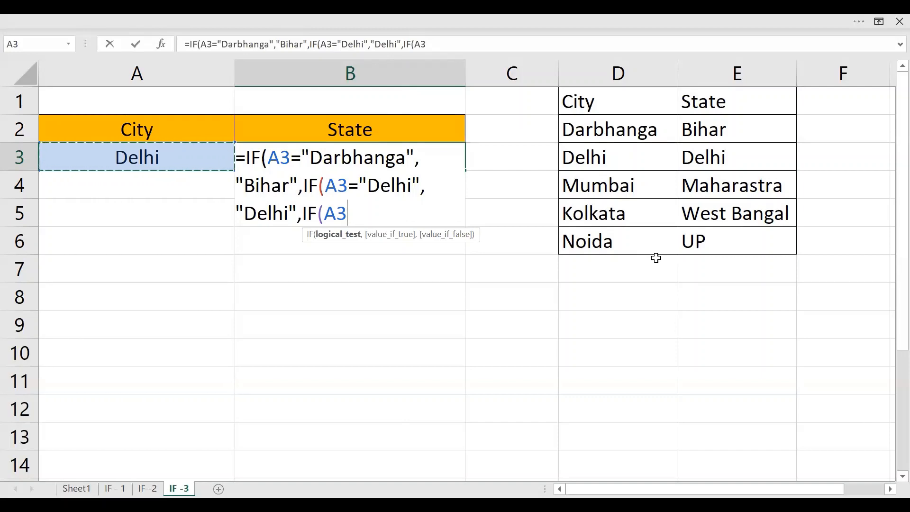
text(="Mu)
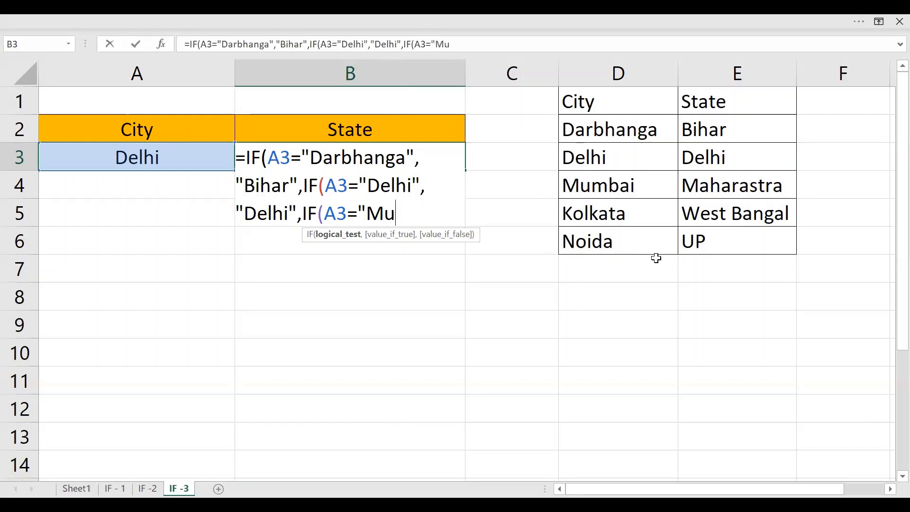
text(mbai)
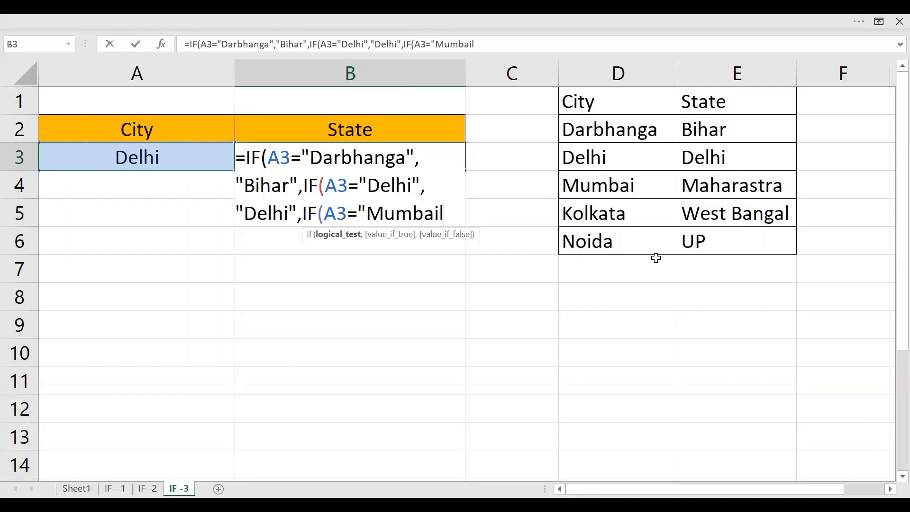
text(", )
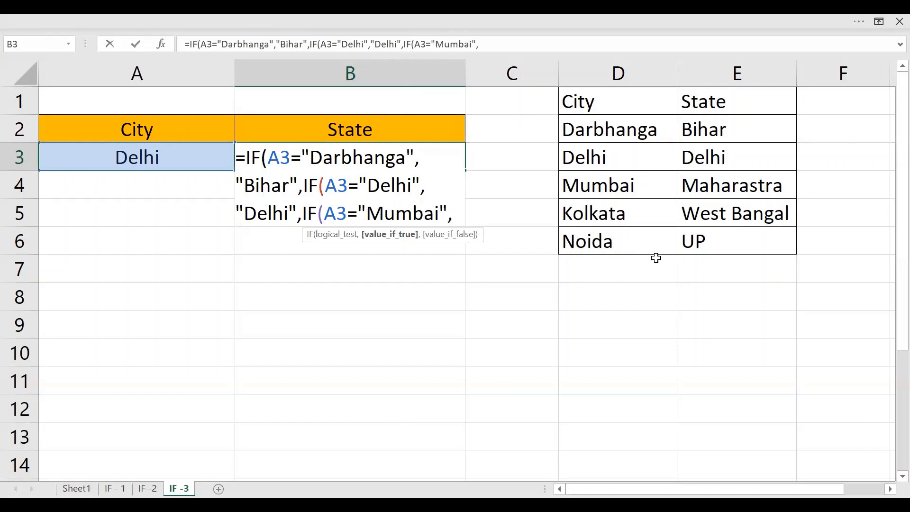
text("Mah)
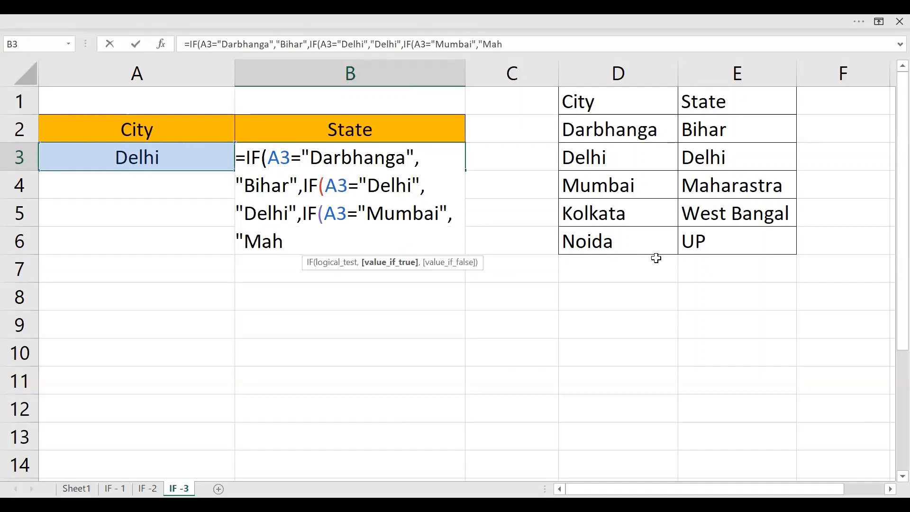
text(arastra",)
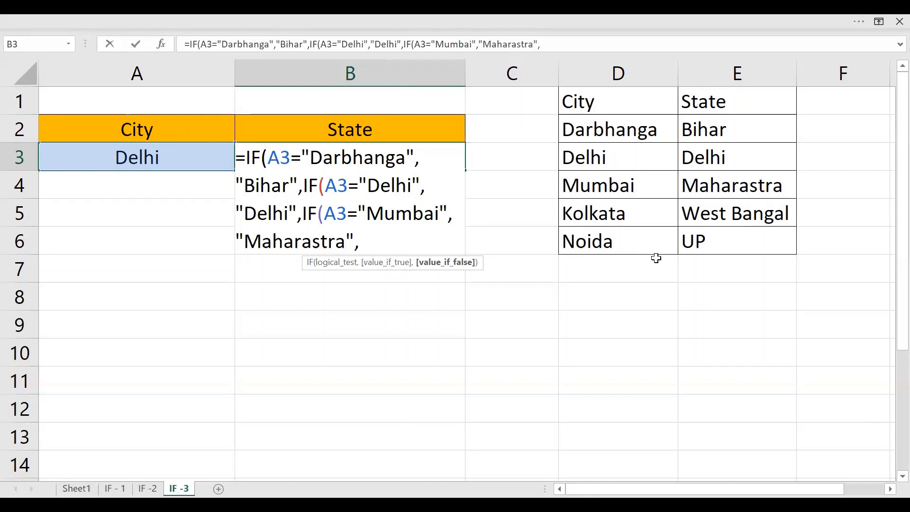
Step: Nest a fourth IF in B3's formula that returns "West Bangal" when A3="Kolkata"
text(IF()
key(Left)
text(=)
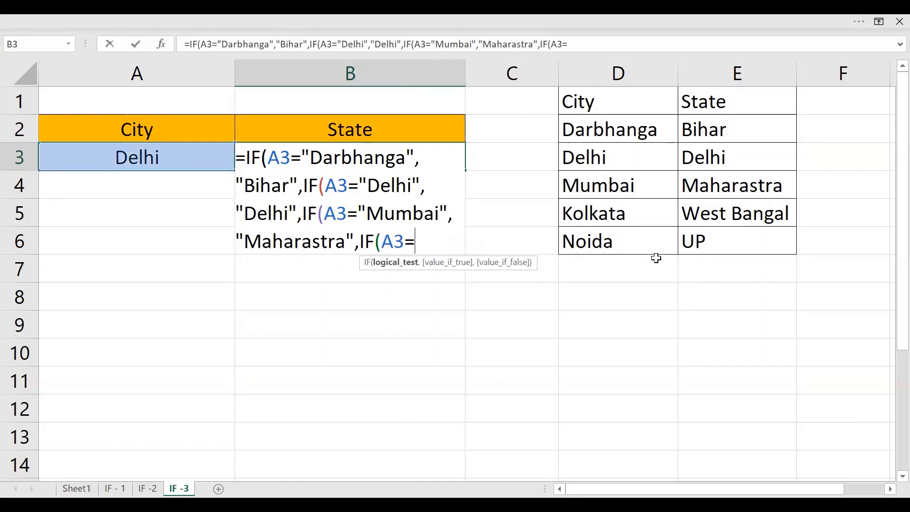
text("Kolk)
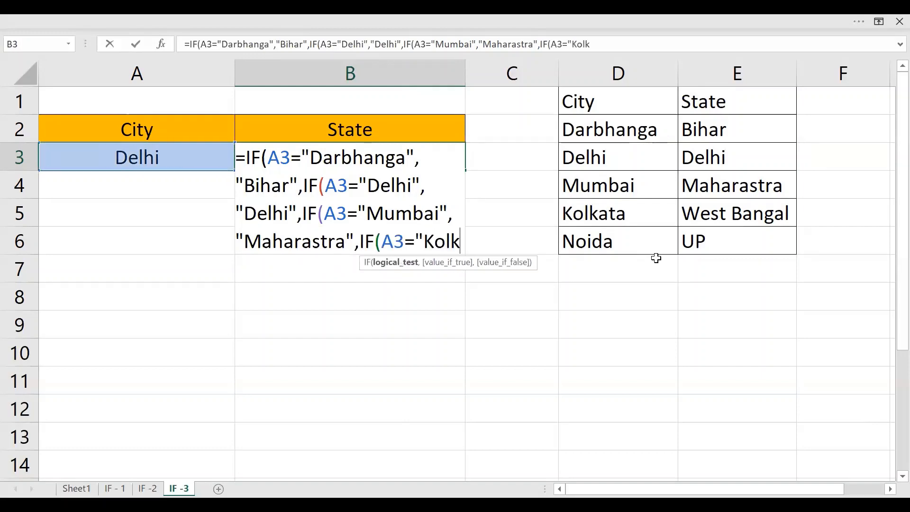
text(ata")
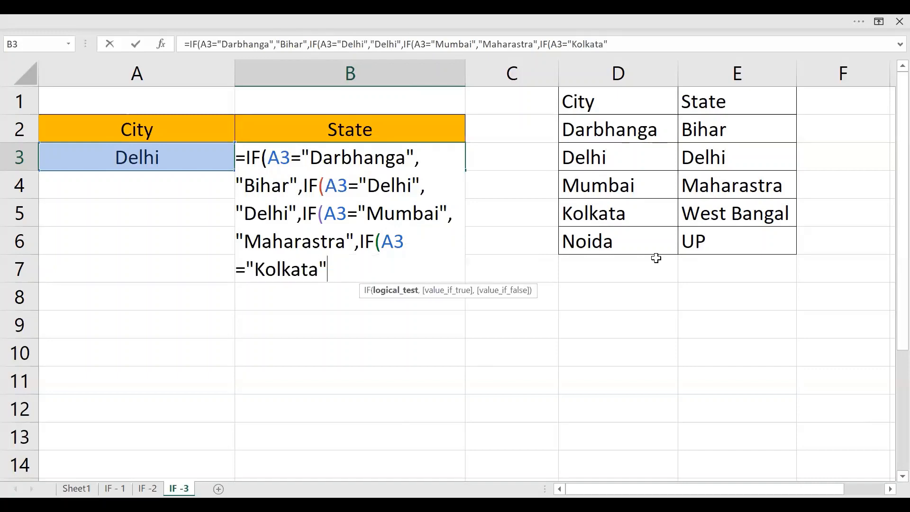
text(,")
text(West)
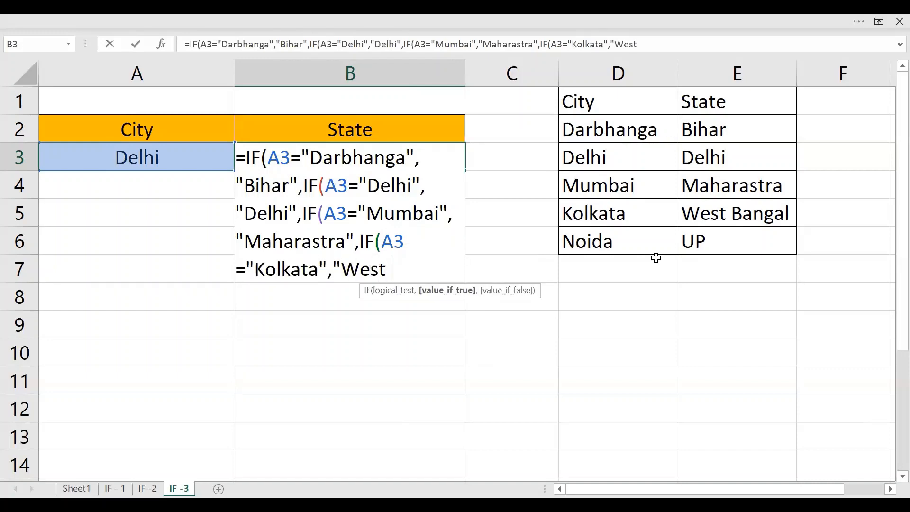
text( Bangal",)
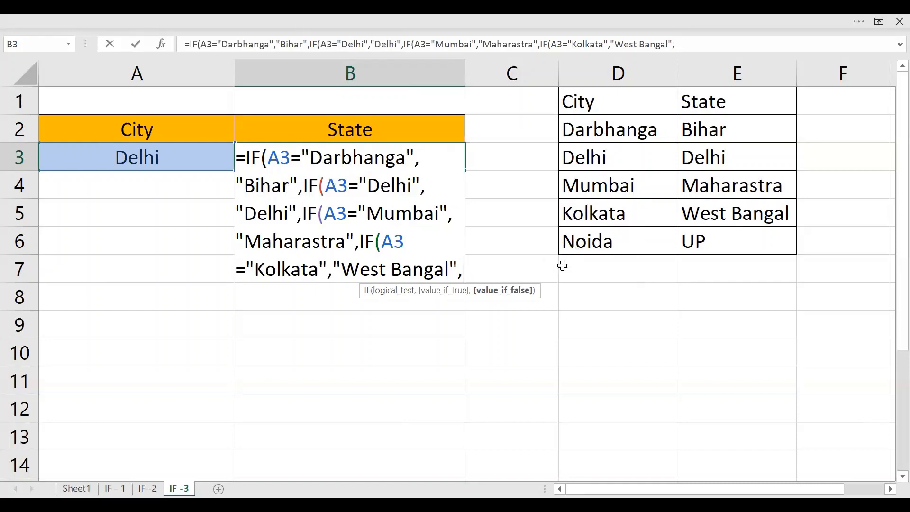
Step: Finish B3's formula with "UP" as the final false value and accept the suggested closing-parenthesis correction
text("UP)
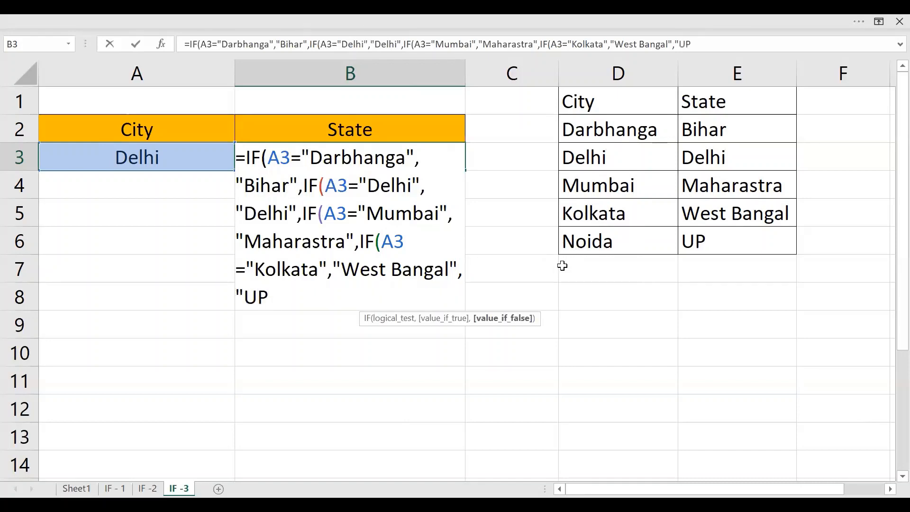
text("))
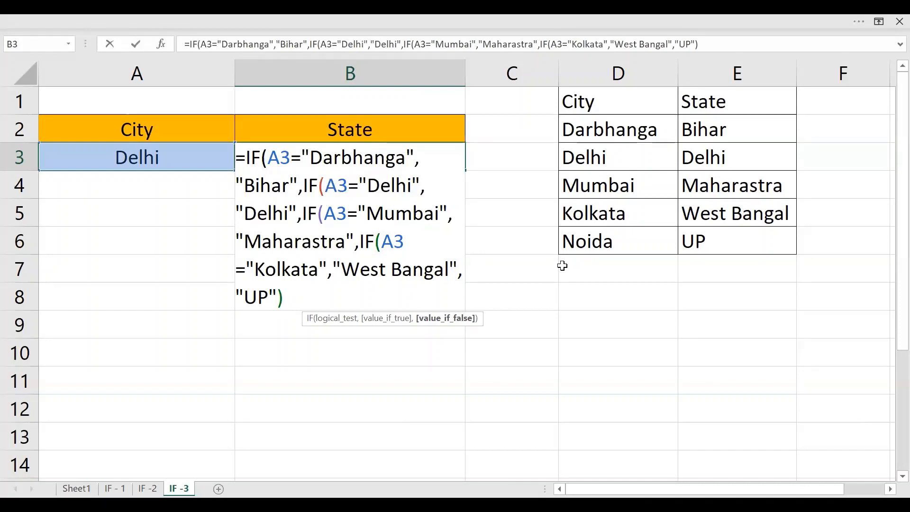
key(Return)
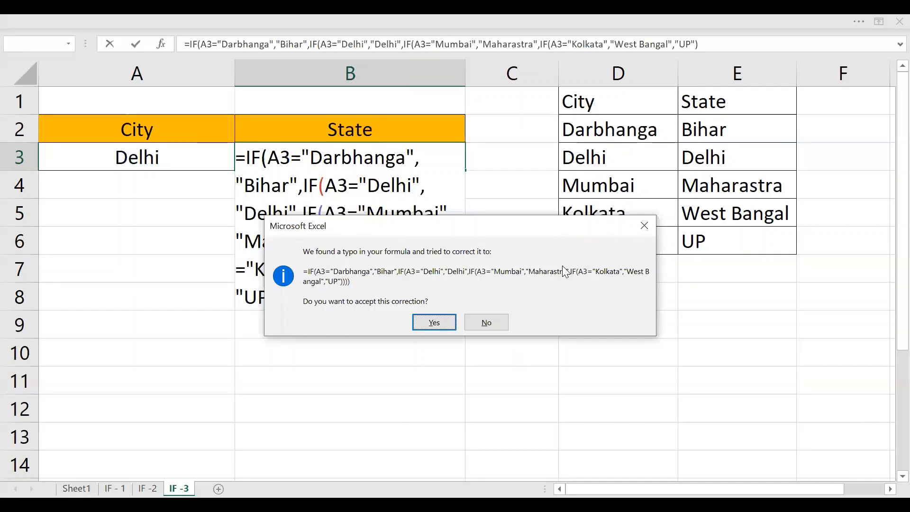
key(Return)
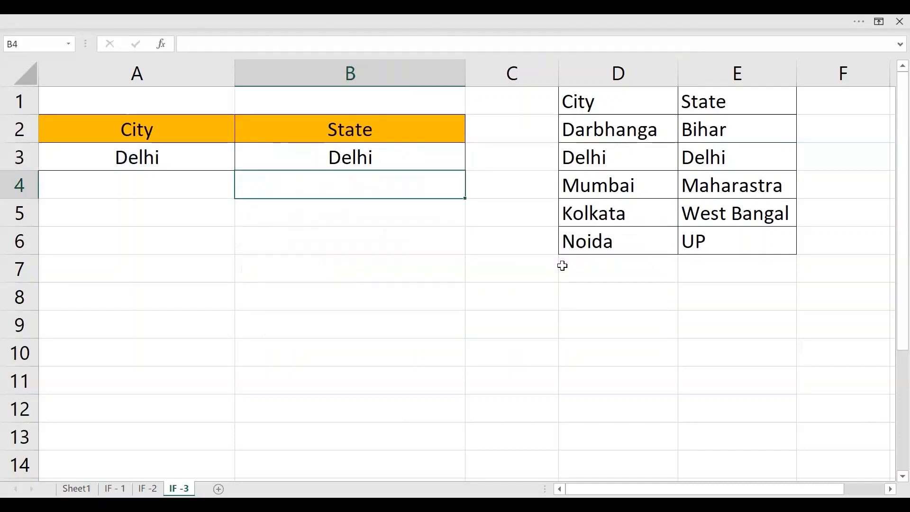
Step: Display the text of B3's formula in cell A8 with =FORMULATEXT(B3)
key(Up)
key(Left)
key(Down)
key(Down)
key(Down)
key(Down)
key(Down)
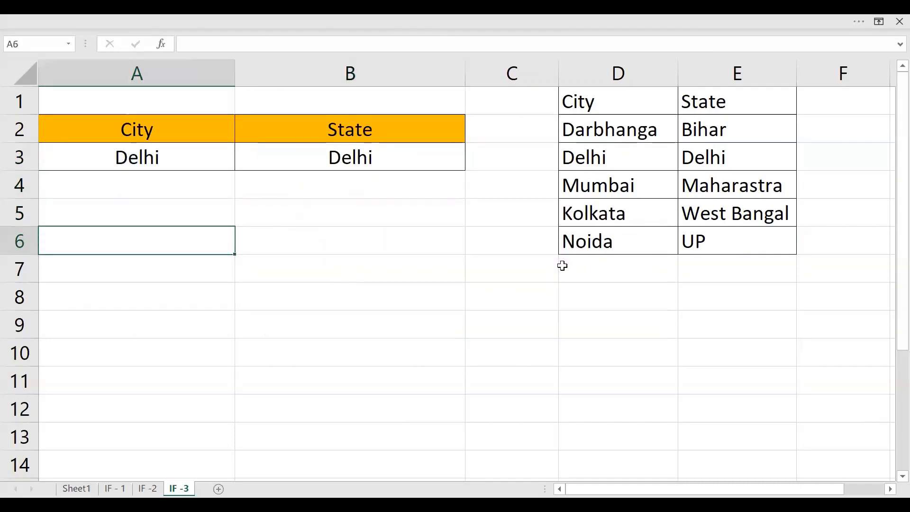
text(=)
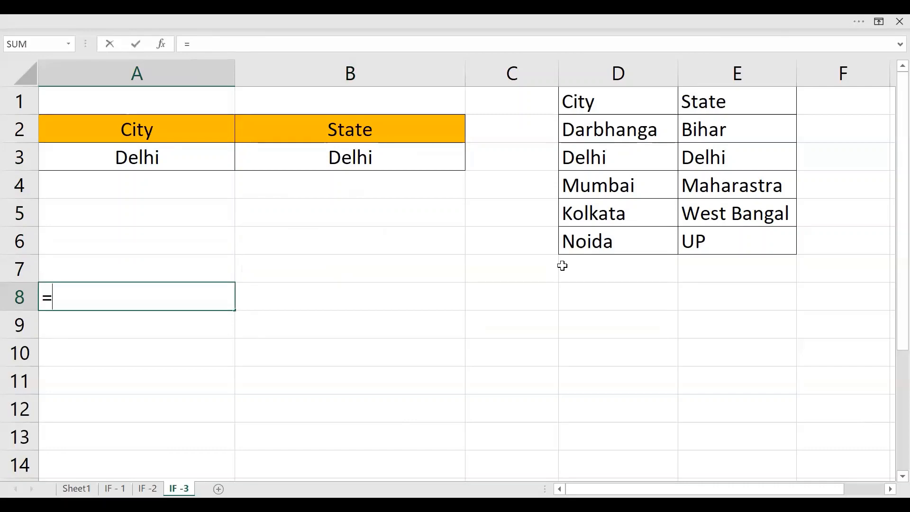
text(FORMULATEXT()
key(Up)
key(Up)
key(Up)
key(Up)
key(Up)
key(Right)
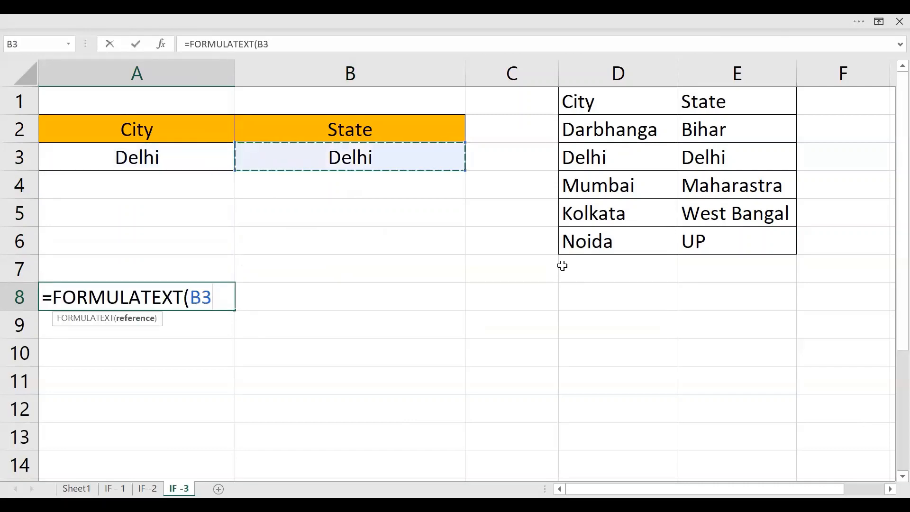
text())
key(Return)
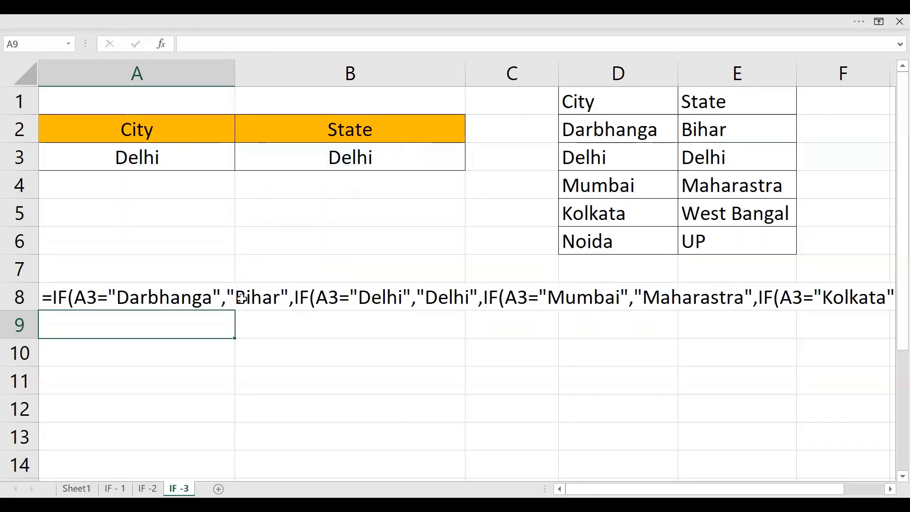
Step: Examine the full nested IF formula text displayed along row 8, from the Darbhanga test to the closing parentheses
click(124, 295)
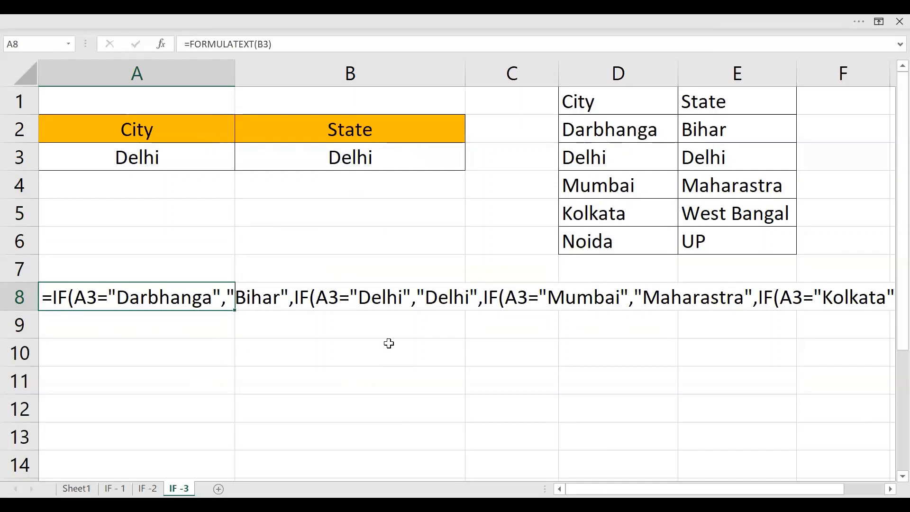
key(Right)
key(Right)
key(Right)
key(Right)
key(Right)
key(Right)
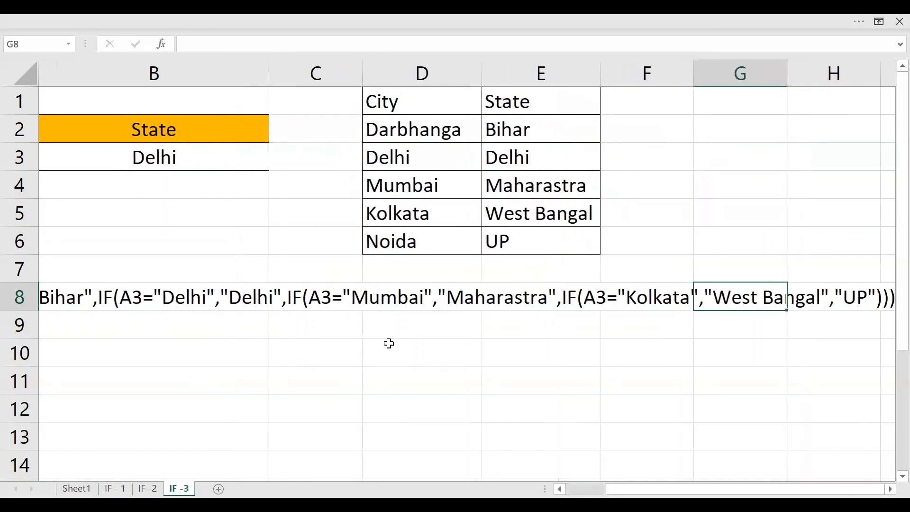
key(Left)
key(Left)
key(Left)
key(Left)
key(Left)
key(Left)
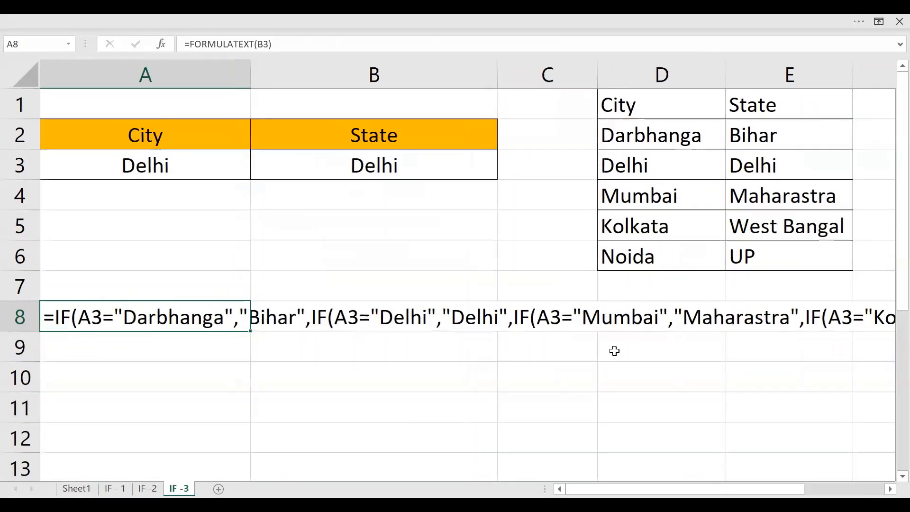
ctrl+scroll(615, 349, down, 2)
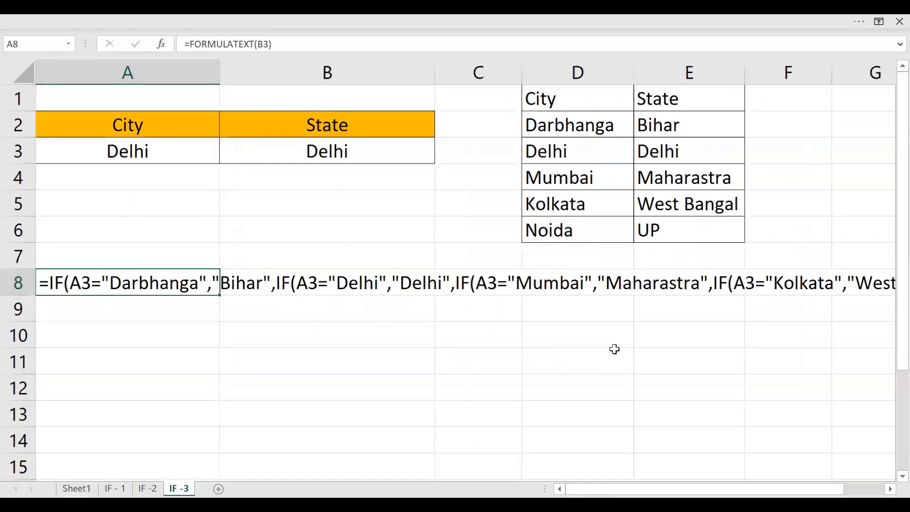
Step: Turn on text wrapping for the formula text in cell A8
ctrl+scroll(615, 348, down, 1)
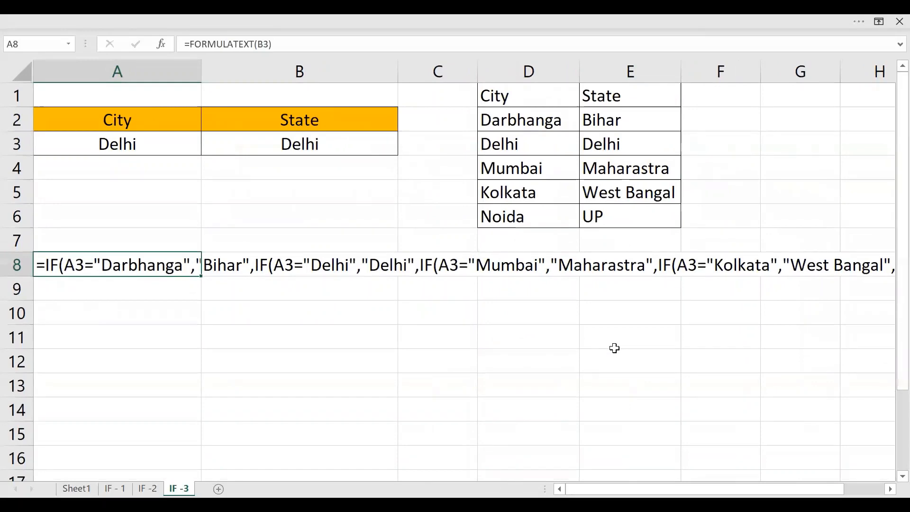
ctrl+scroll(615, 348, up, 2)
ctrl+scroll(615, 348, up, 1)
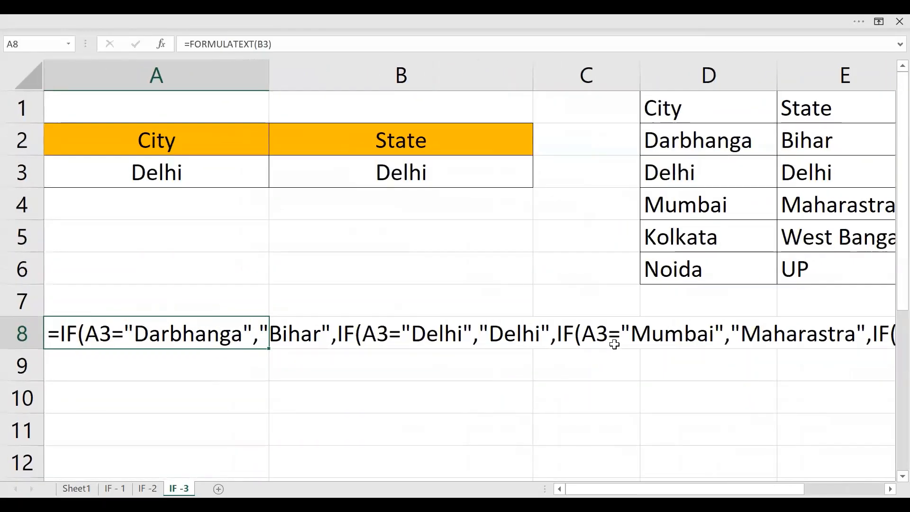
click(173, 27)
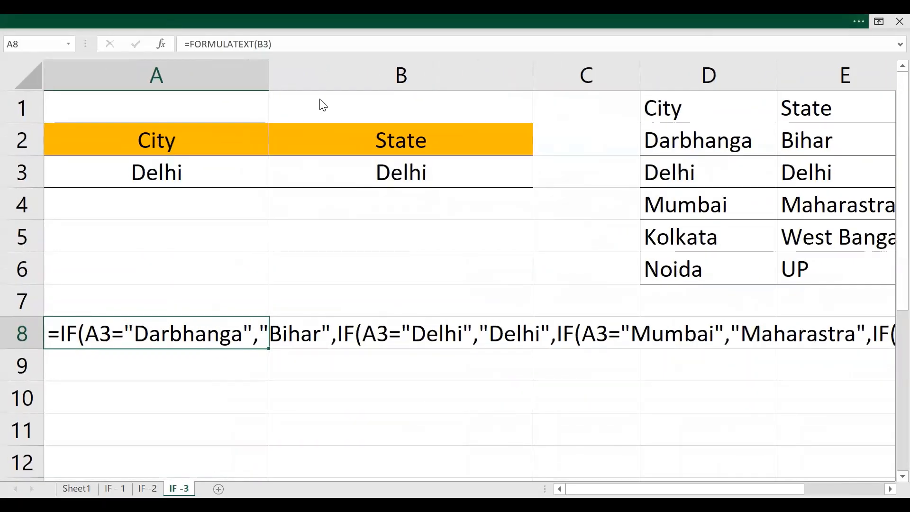
click(59, 50)
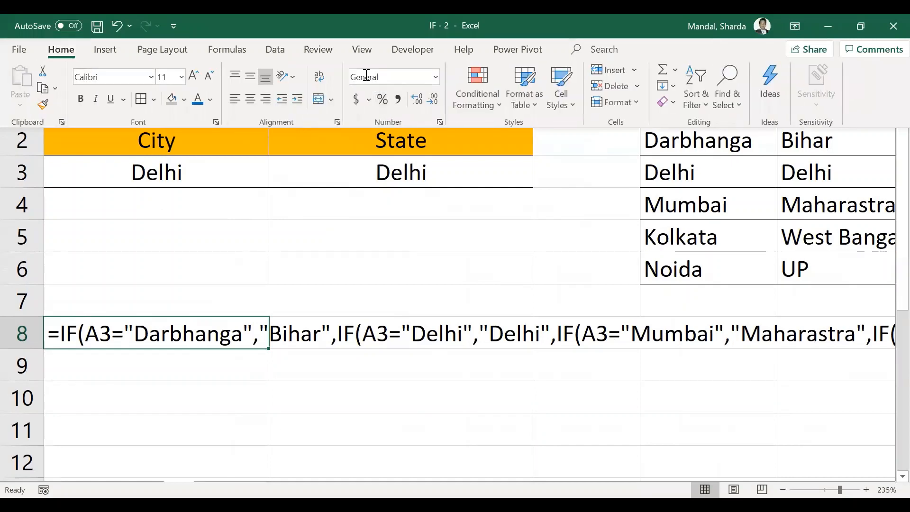
click(320, 79)
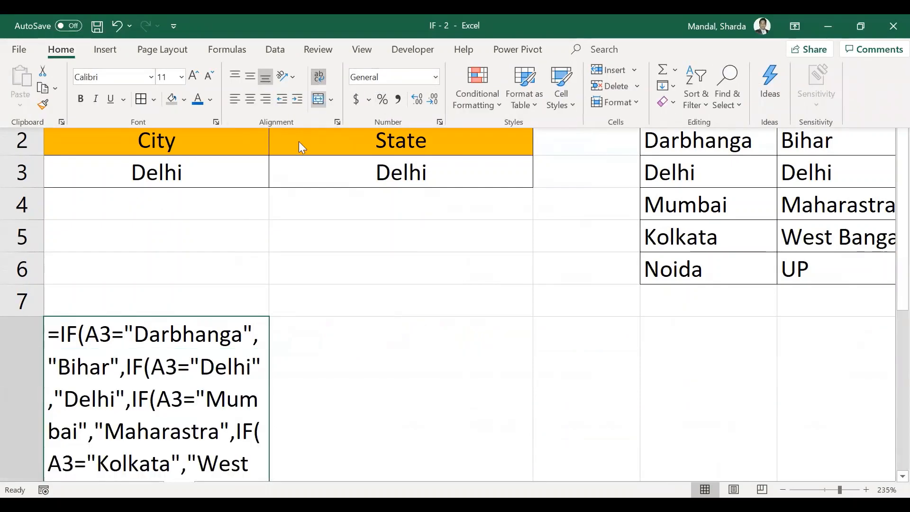
click(231, 324)
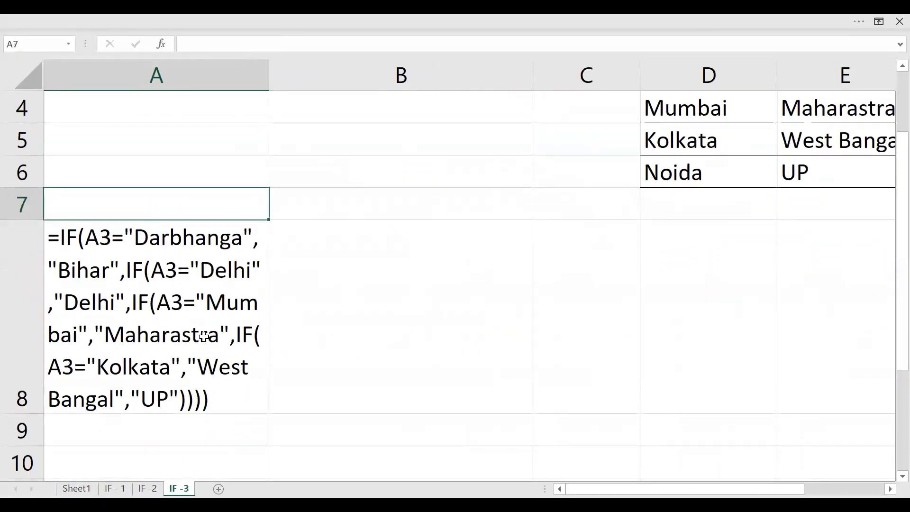
click(204, 308)
Step: Delete the blank cells in A5:B7 with cells shifted up, moving the formula text to A5
scroll(203, 326, up, 1)
scroll(203, 326, up, 1)
drag(134, 234, 335, 242)
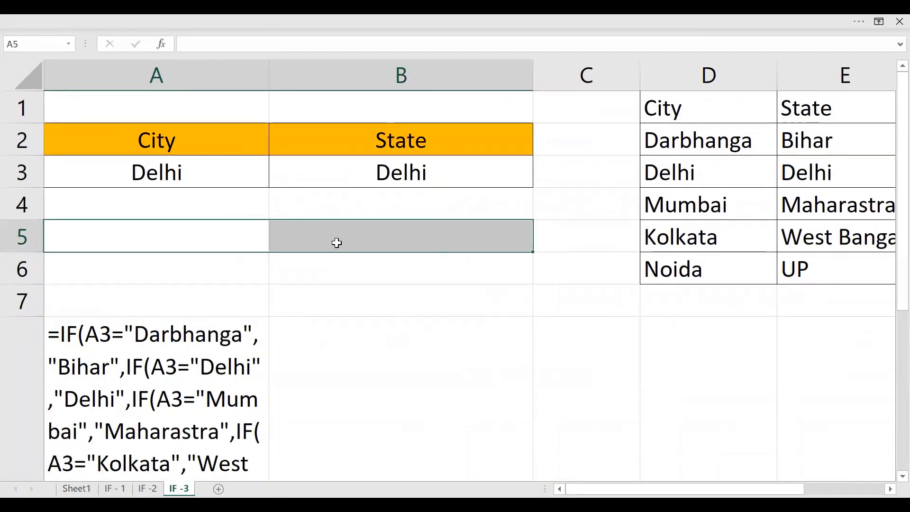
key(ctrl+minus)
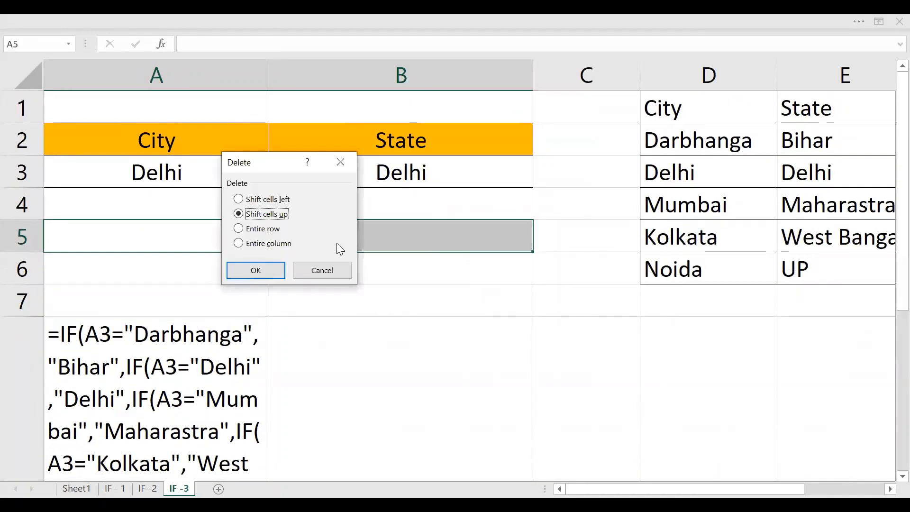
key(Return)
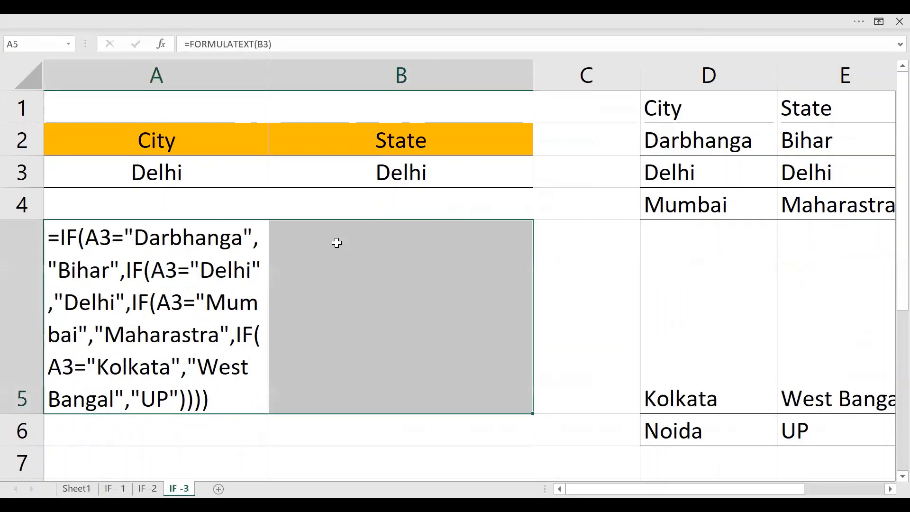
Step: Widen column A to give the wrapped formula text more room and narrow the empty column C
click(708, 327)
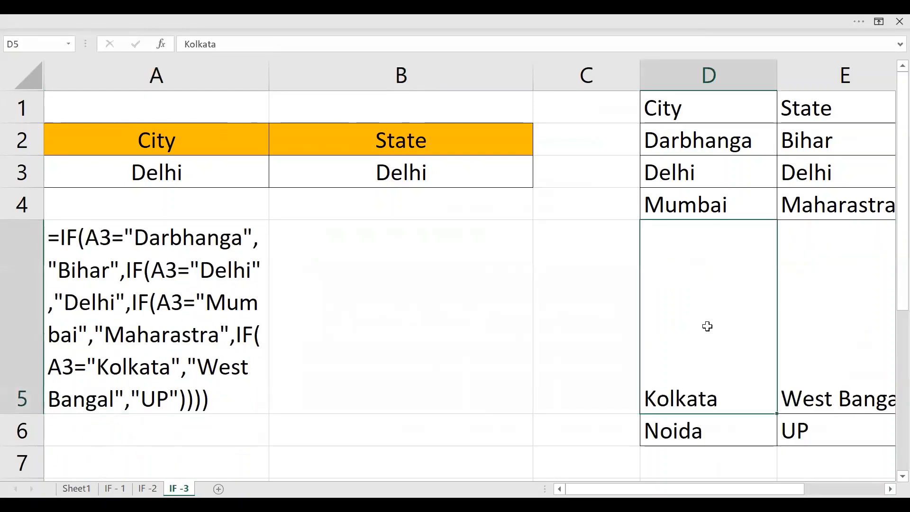
drag(766, 332, 821, 387)
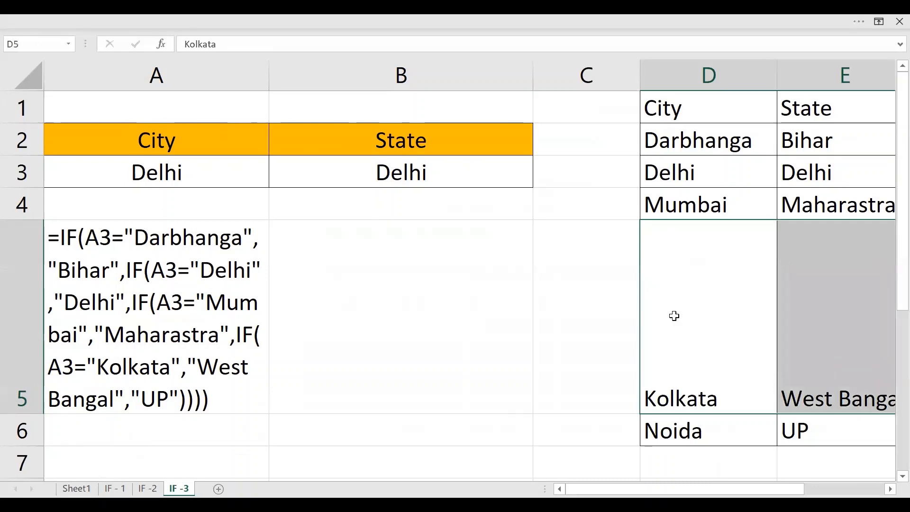
click(675, 316)
click(239, 283)
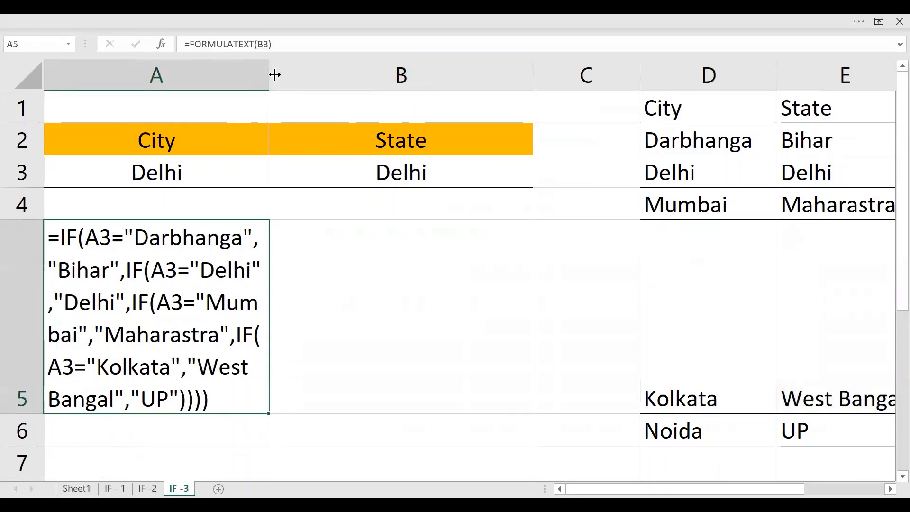
drag(274, 74, 350, 76)
click(365, 183)
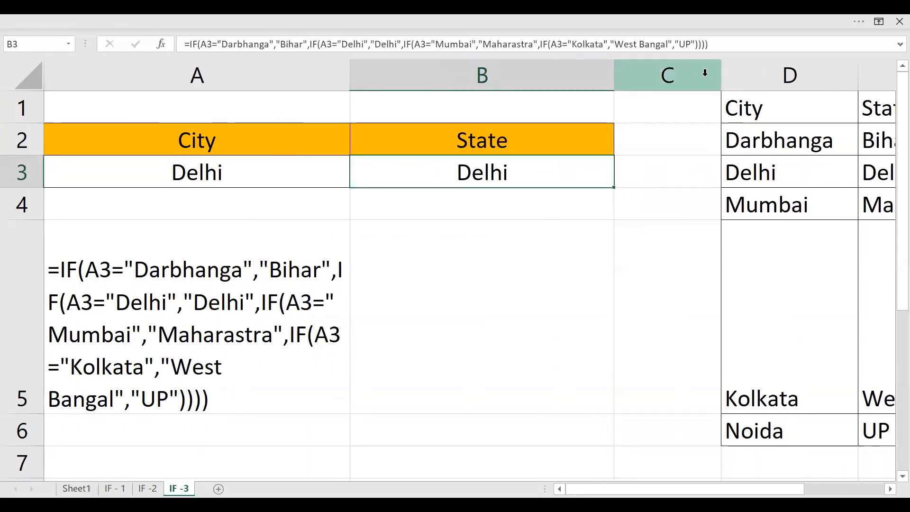
drag(720, 74, 659, 75)
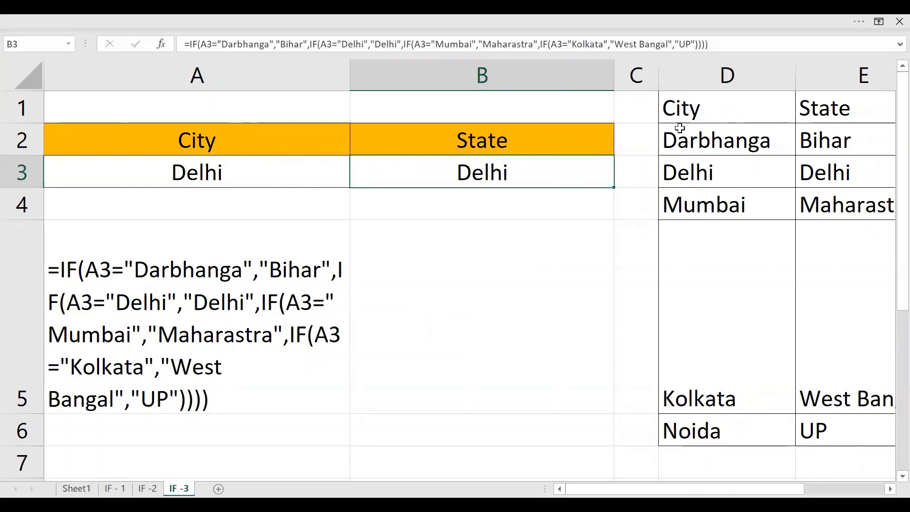
Step: Test B3's formula by choosing Darbhanga, Delhi, Mumbai, Kolkata and finally Noida from the city list in A3
click(256, 176)
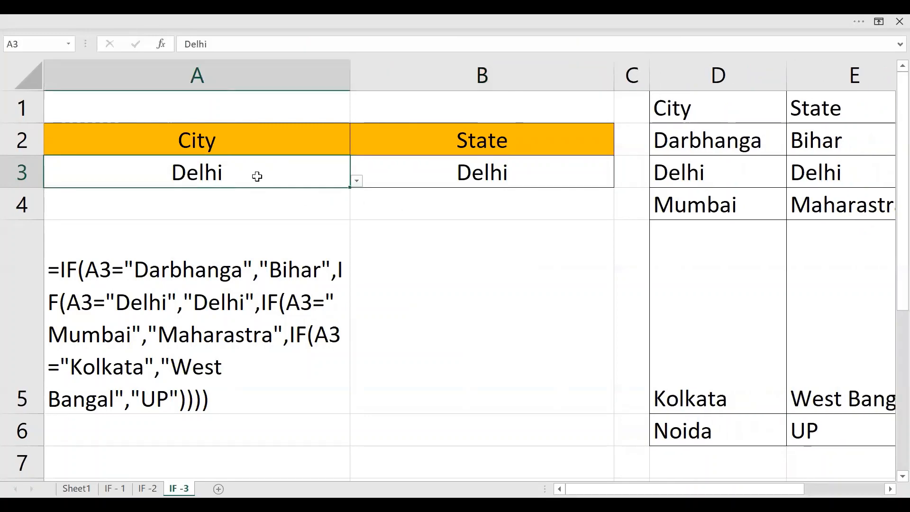
click(356, 181)
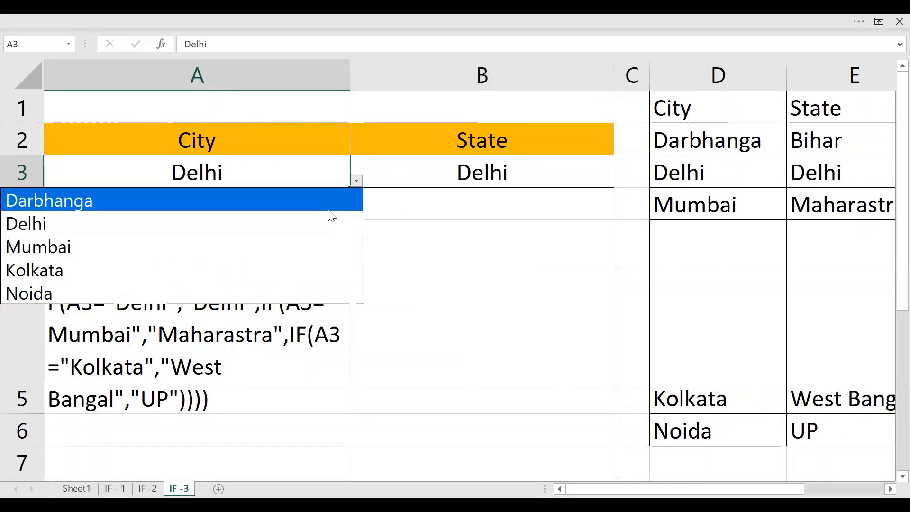
key(Escape)
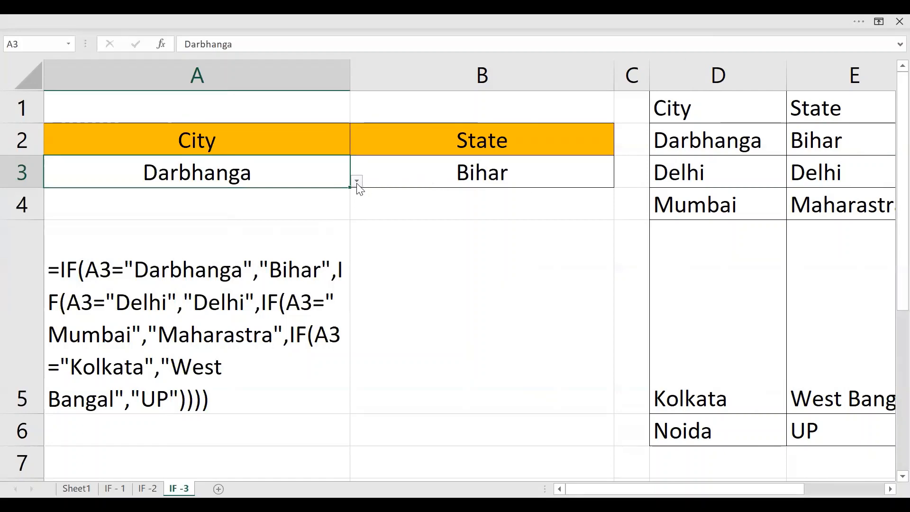
click(356, 180)
click(302, 225)
click(356, 181)
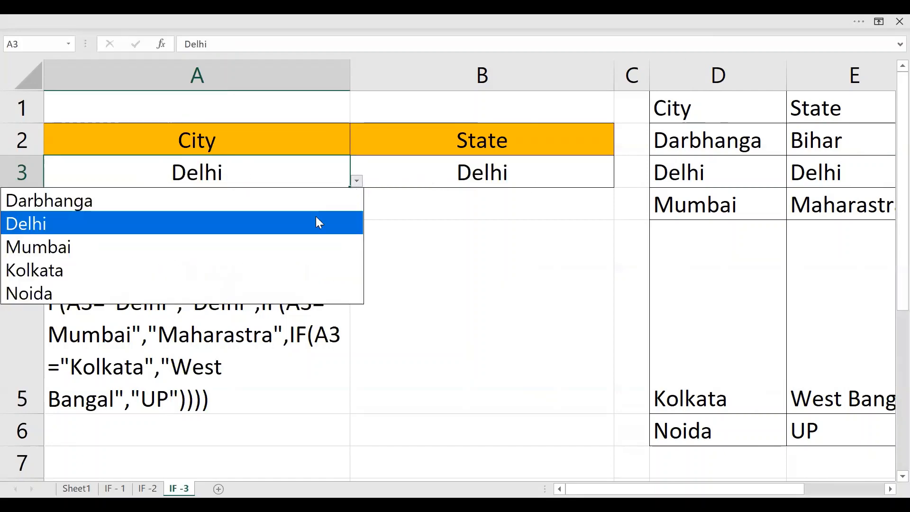
click(296, 250)
click(356, 181)
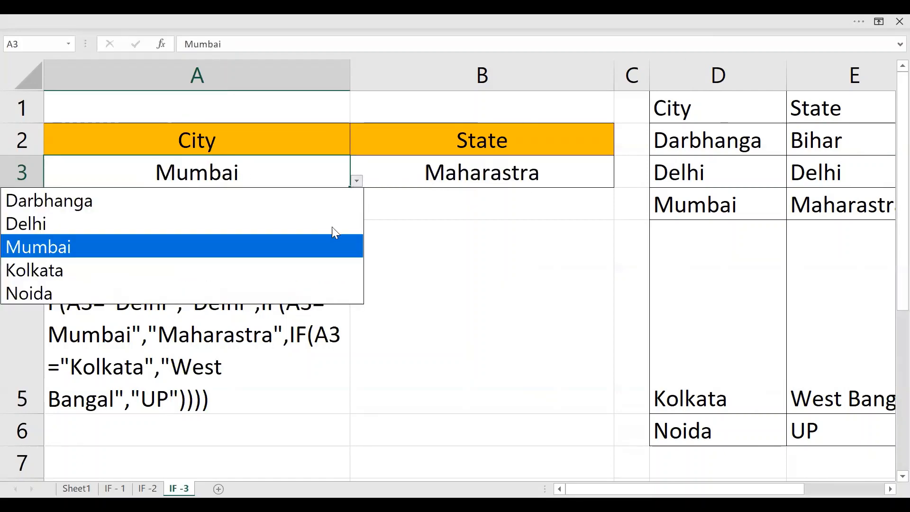
click(308, 275)
click(357, 181)
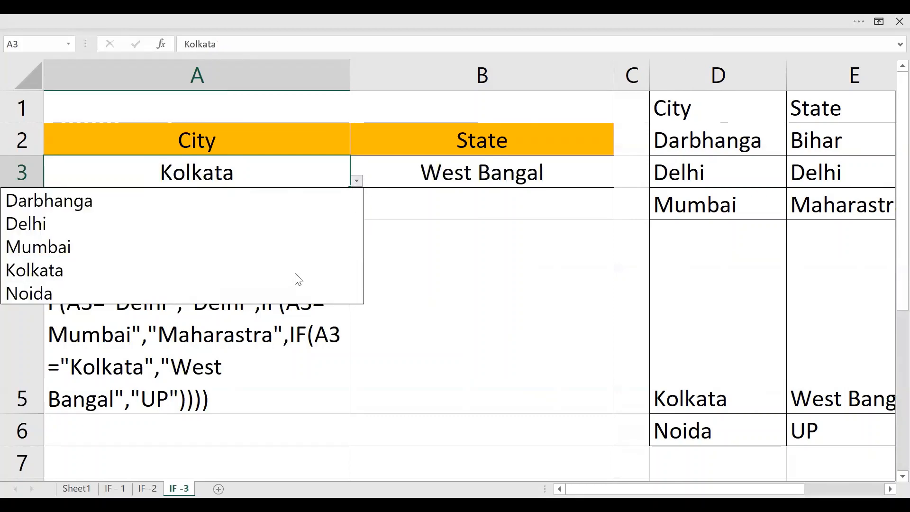
click(291, 289)
Step: Try to relocate the formula text by copying A5 to A7 and clearing A5, and undo the clearing
click(305, 261)
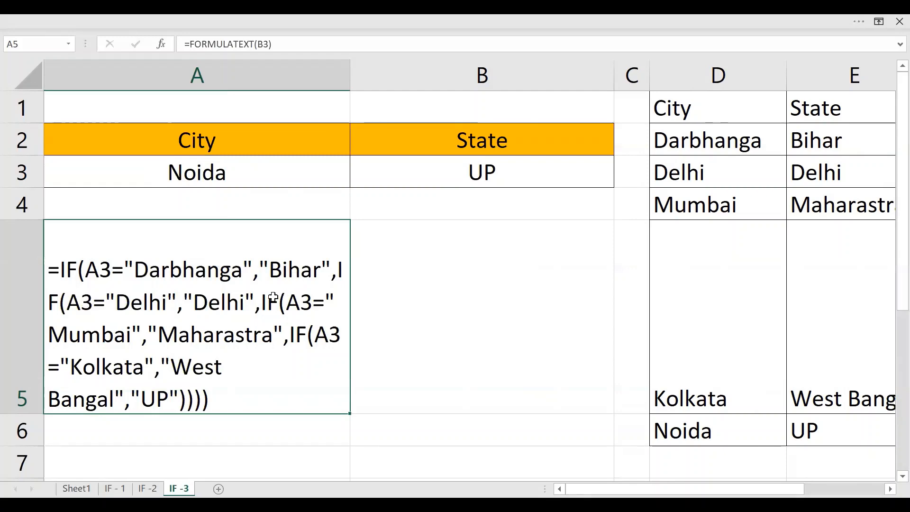
scroll(161, 398, down, 2)
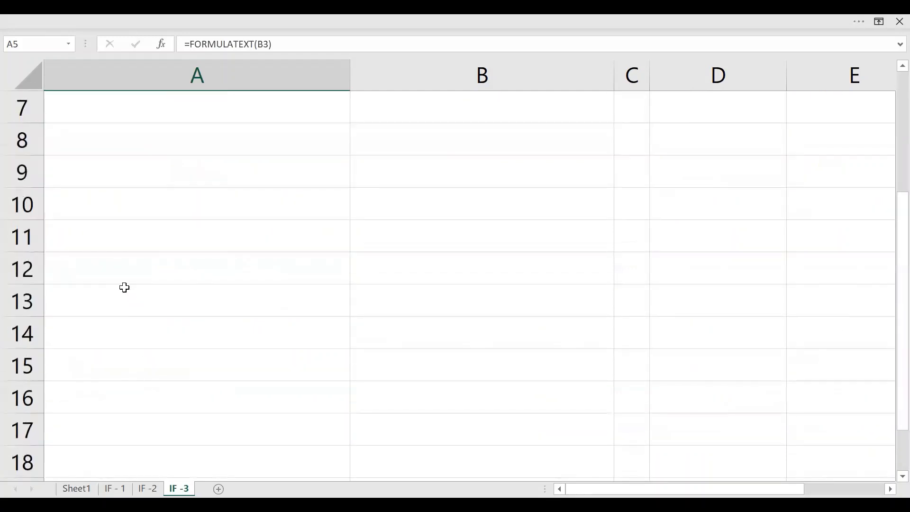
scroll(124, 288, up, 2)
click(101, 456)
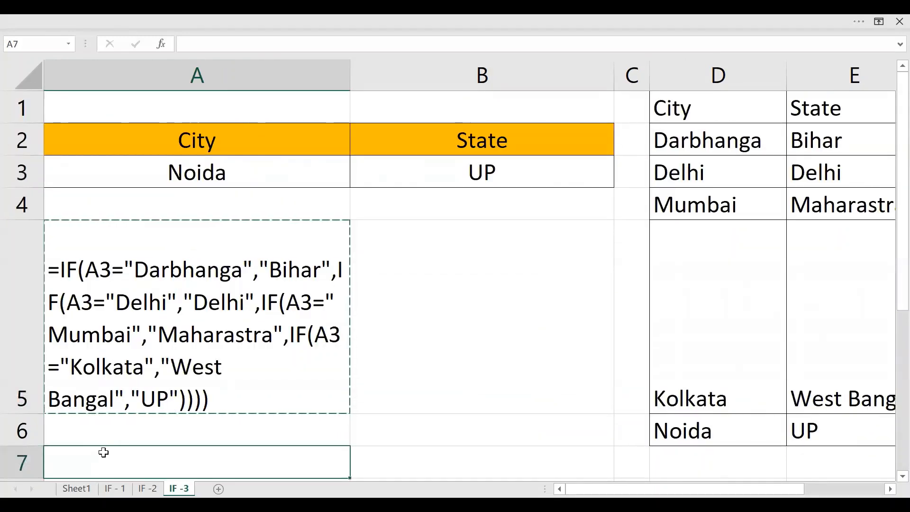
key(ctrl+v)
click(137, 394)
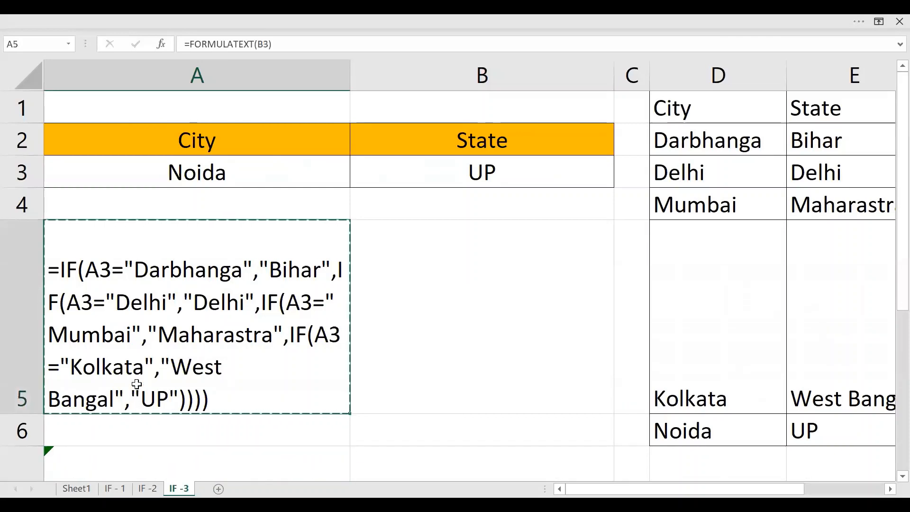
key(Delete)
click(207, 363)
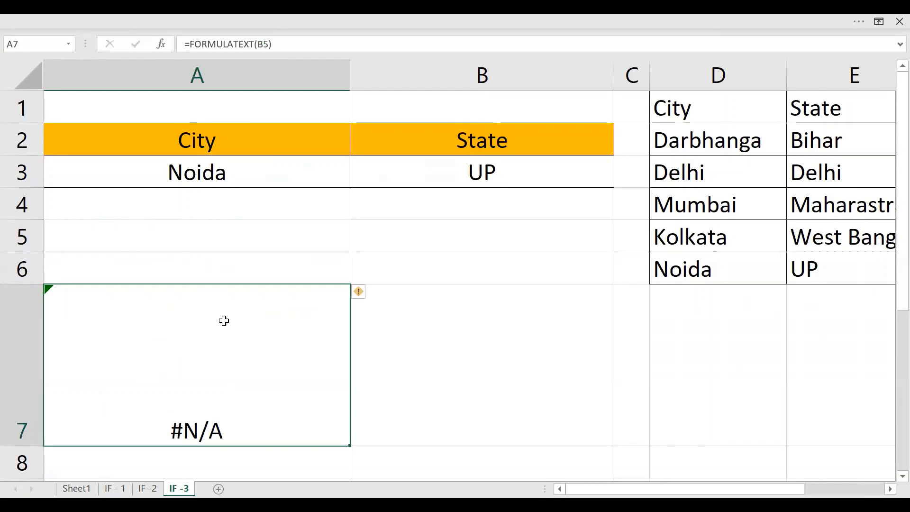
click(224, 255)
key(ctrl+z)
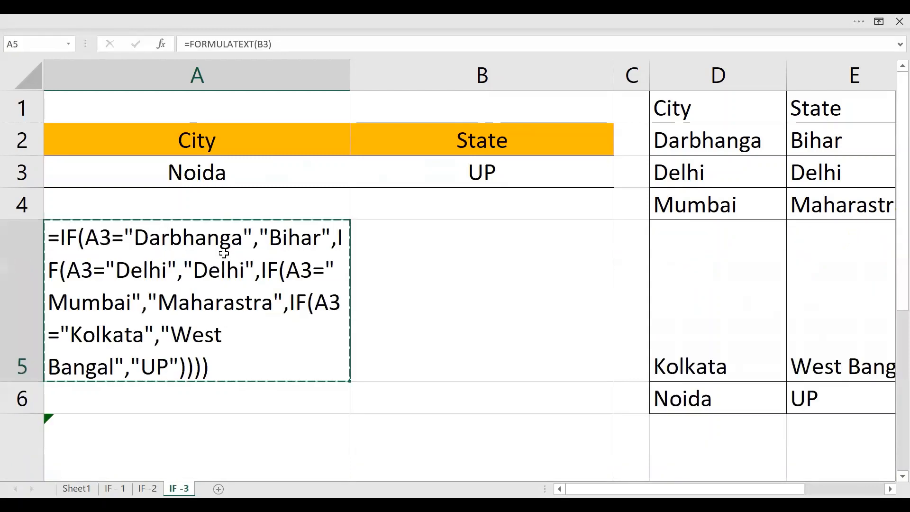
click(214, 208)
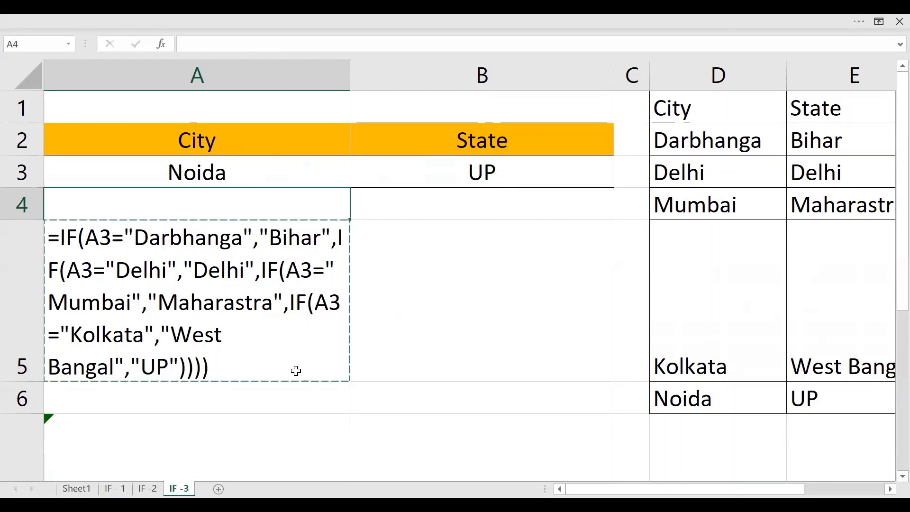
key(Escape)
Step: Move the formula text cell from A5 to A7, replacing the existing content there
click(249, 371)
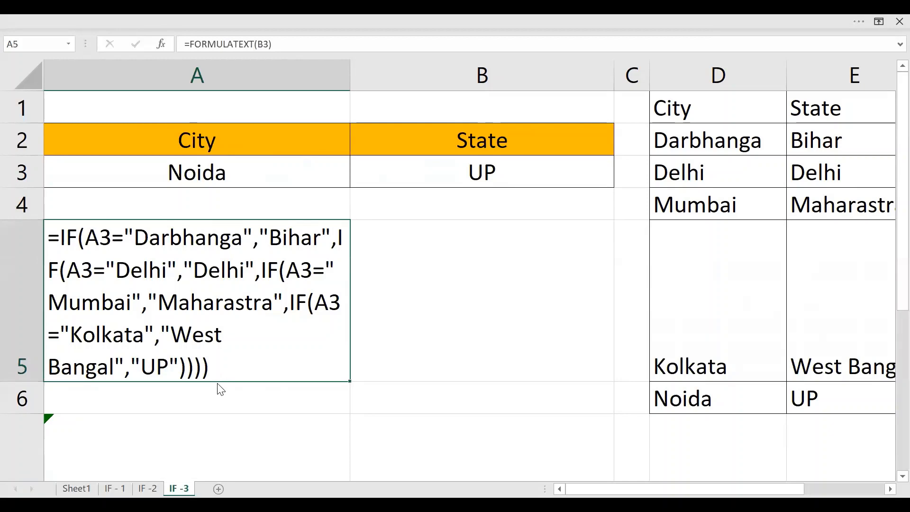
drag(218, 382, 227, 431)
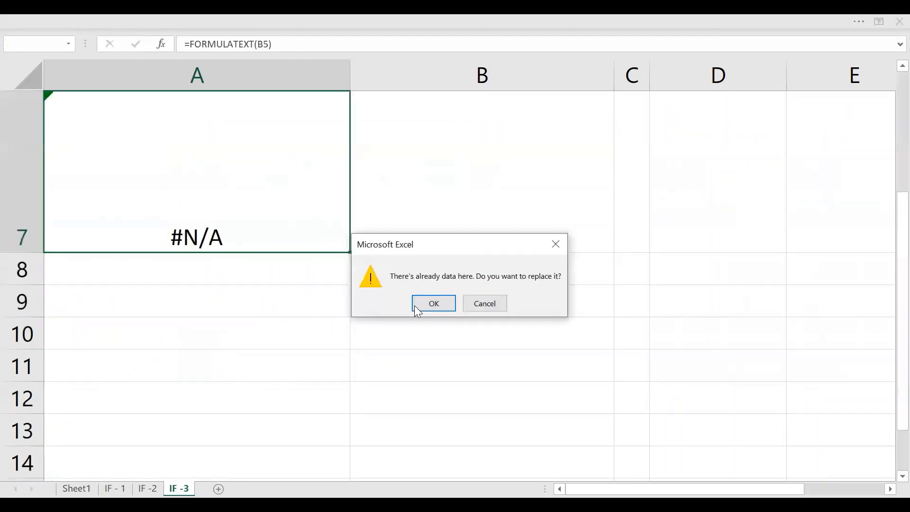
click(414, 306)
scroll(230, 226, up, 2)
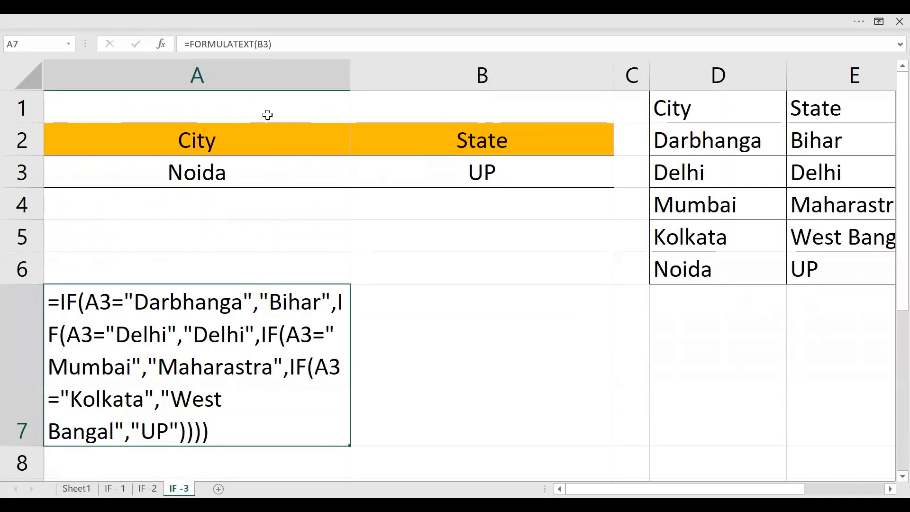
Step: Turn off text wrapping for A7 so the formula text runs along a single row
click(214, 24)
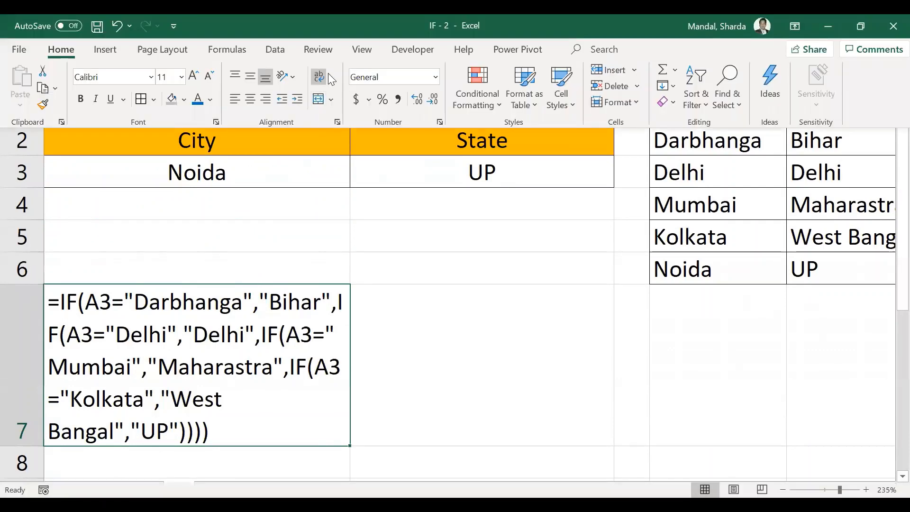
click(324, 79)
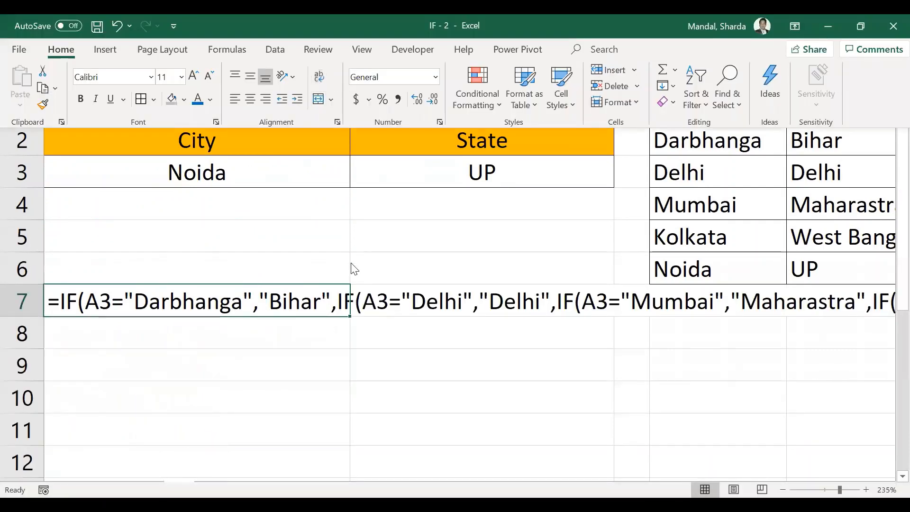
click(211, 310)
click(201, 354)
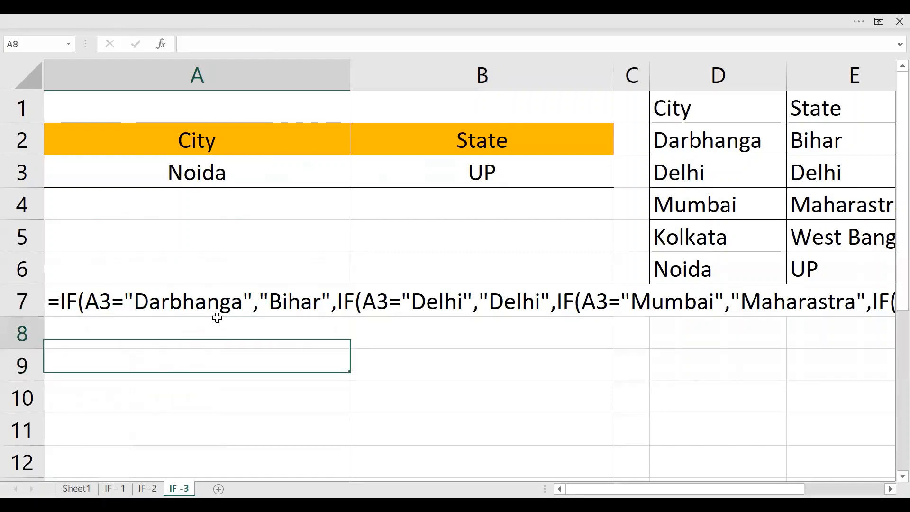
click(222, 303)
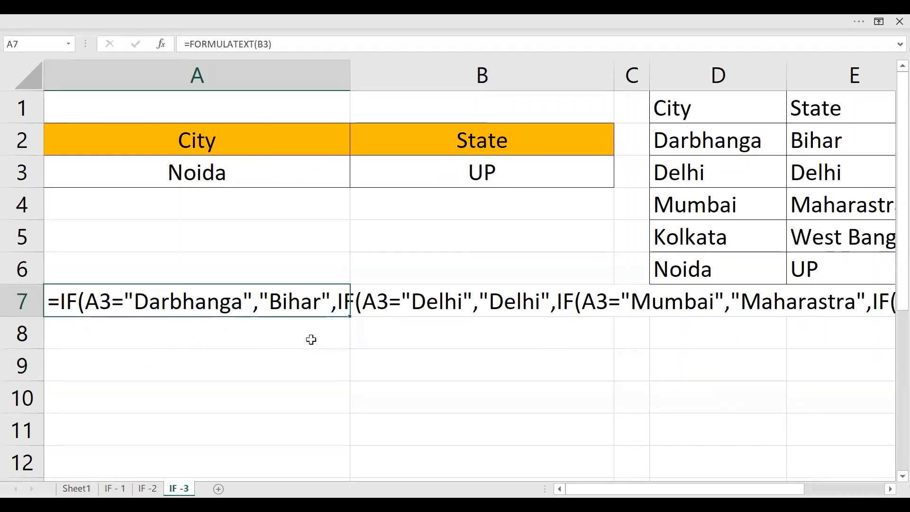
click(245, 322)
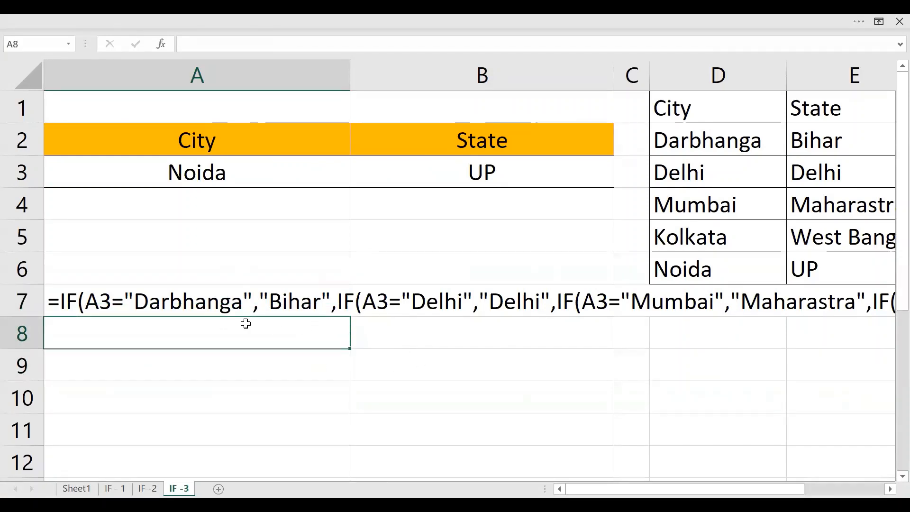
click(247, 304)
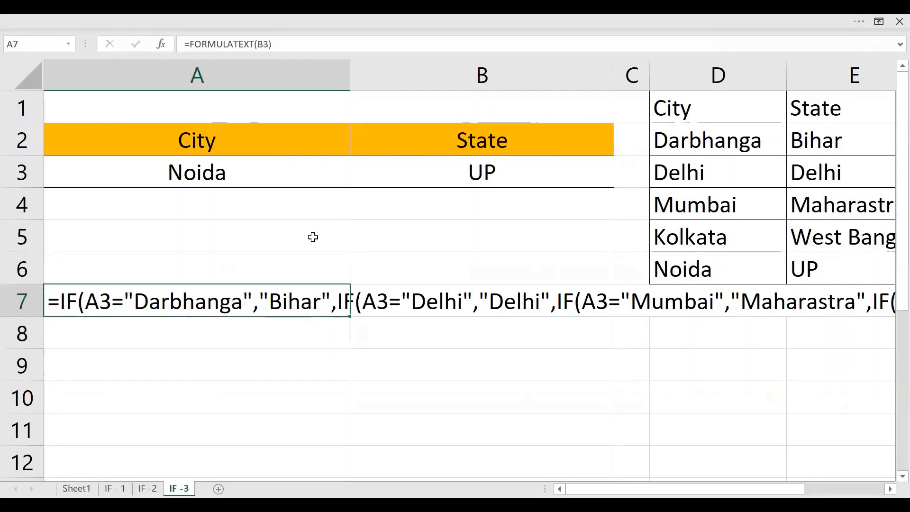
click(255, 177)
click(160, 318)
click(365, 303)
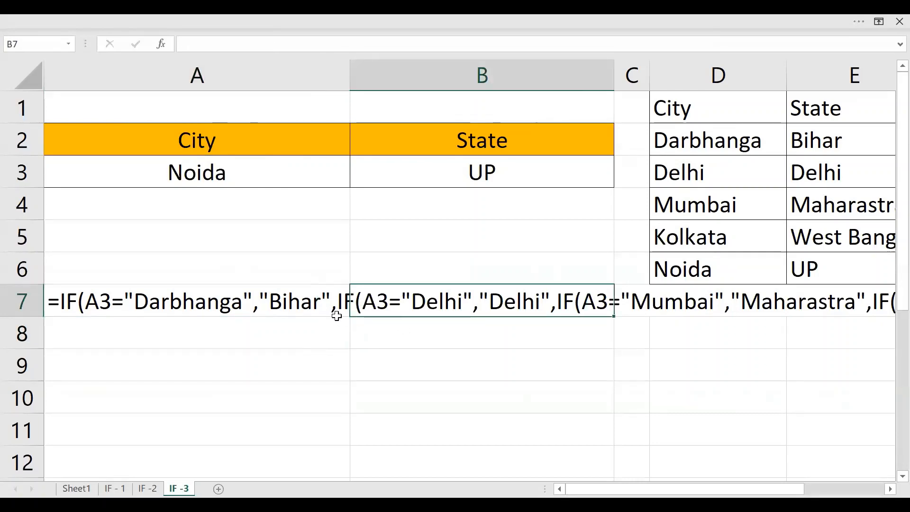
Step: Hide the gridlines on the IF -3 sheet and return to the formula text in A7
click(219, 20)
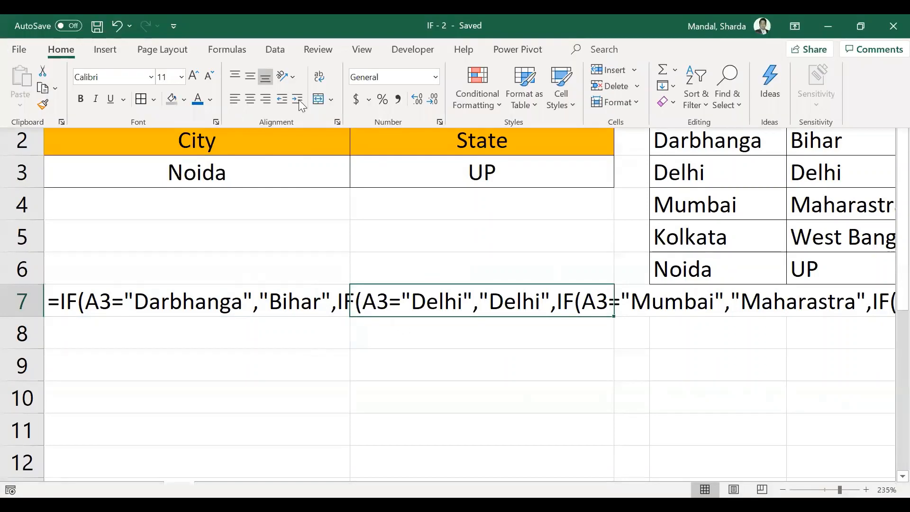
click(362, 49)
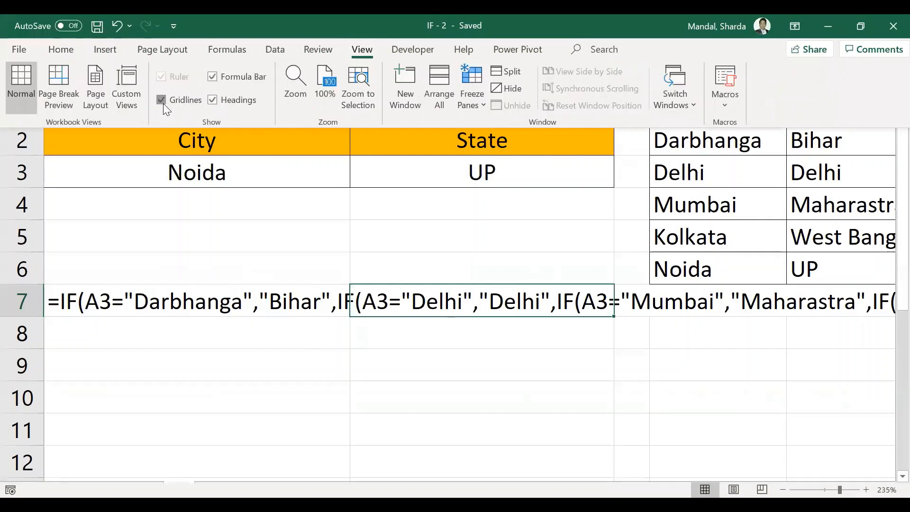
click(196, 361)
click(183, 298)
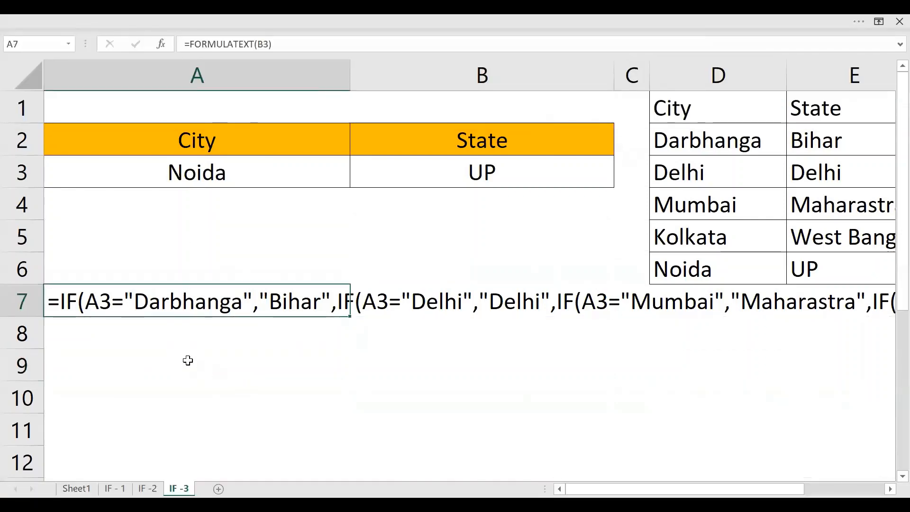
Step: Examine the full nested IF text across row 7, the city in A3 and the matching formula in B3
click(319, 368)
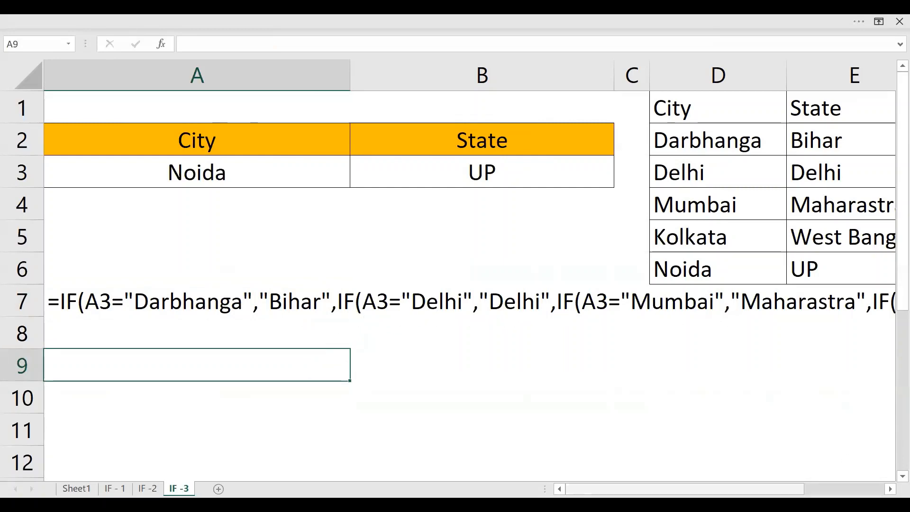
scroll(469, 286, right, 3)
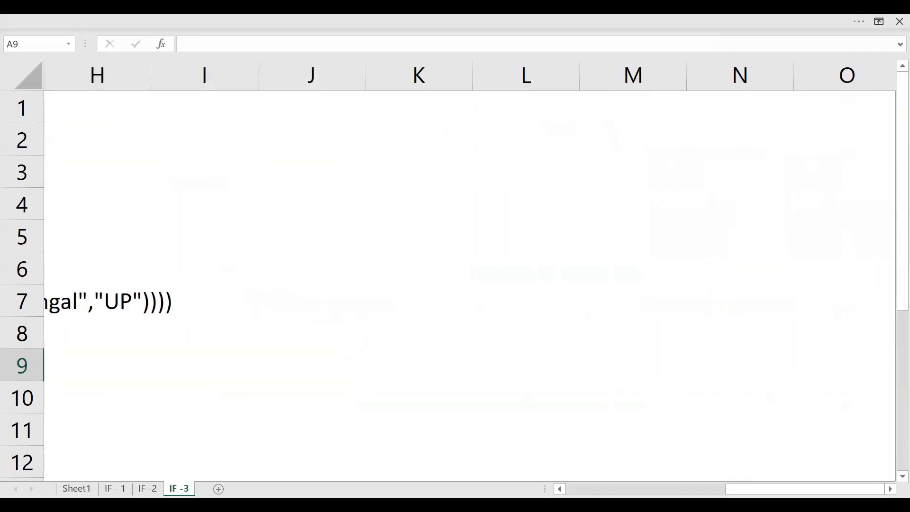
scroll(470, 285, left, 1)
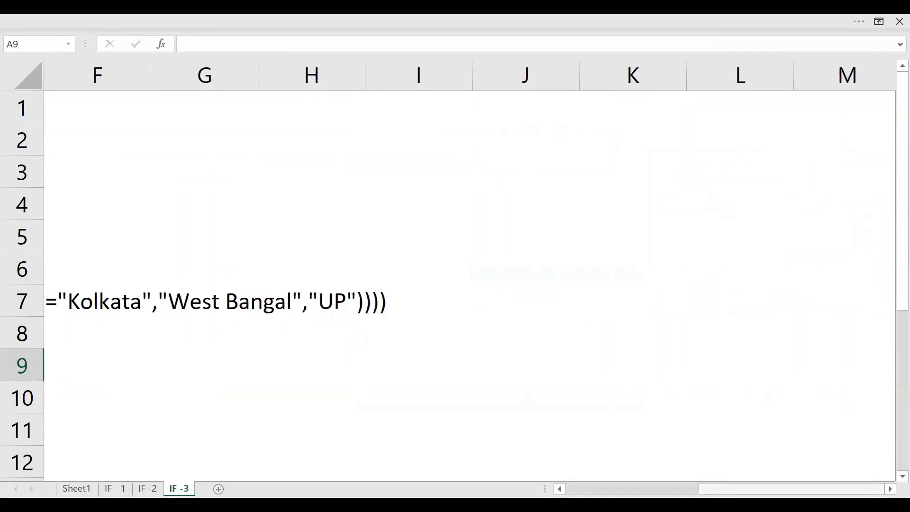
scroll(500, 290, left, 1)
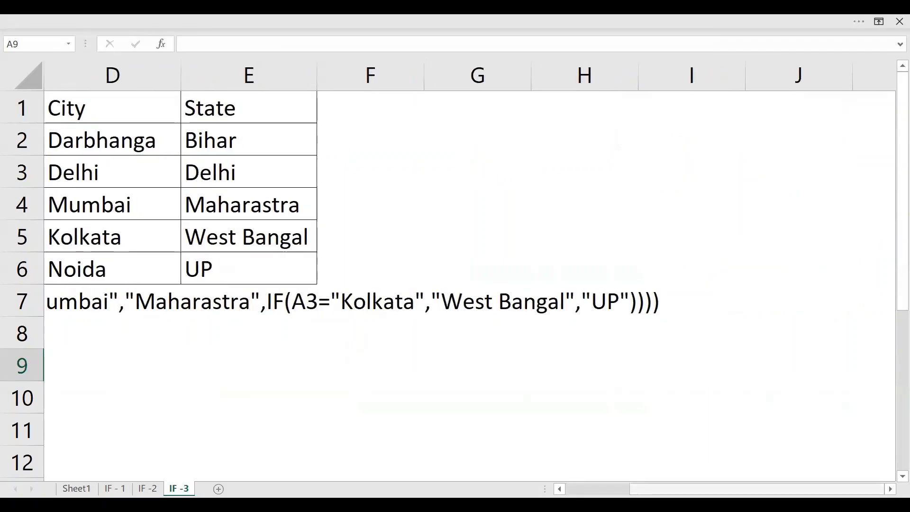
scroll(469, 286, left, 2)
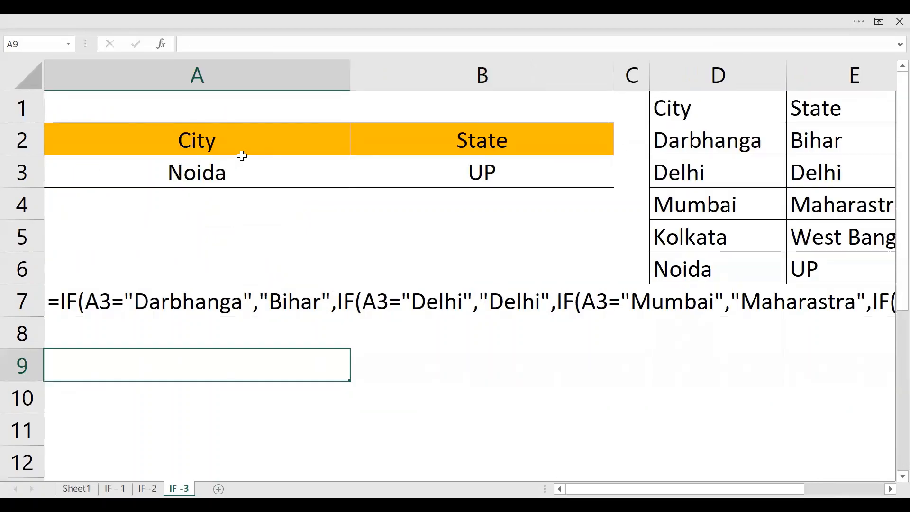
click(238, 175)
click(483, 152)
click(471, 172)
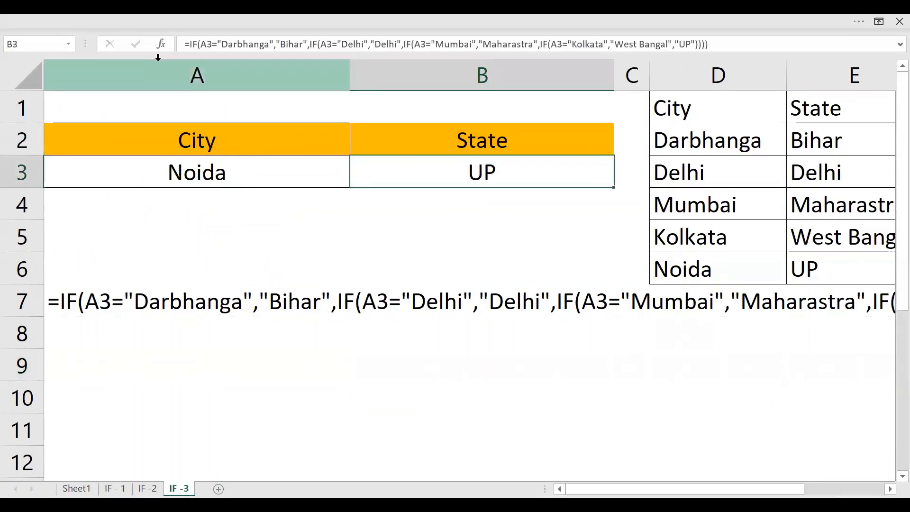